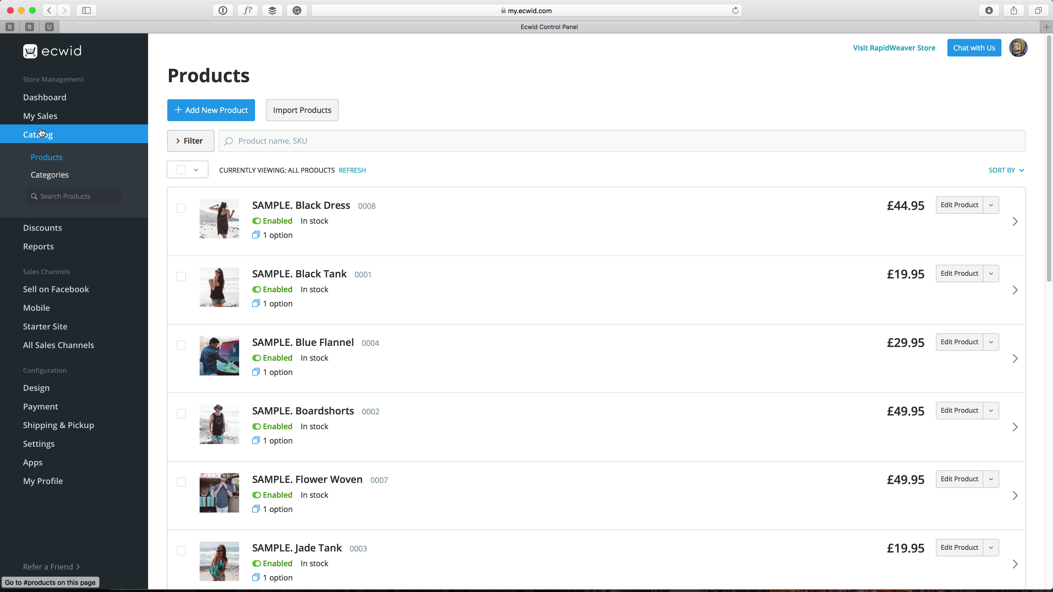
Show the category list and the nine products (SKUs 0001–0009) in the Store Front page category.
left_click(57, 176)
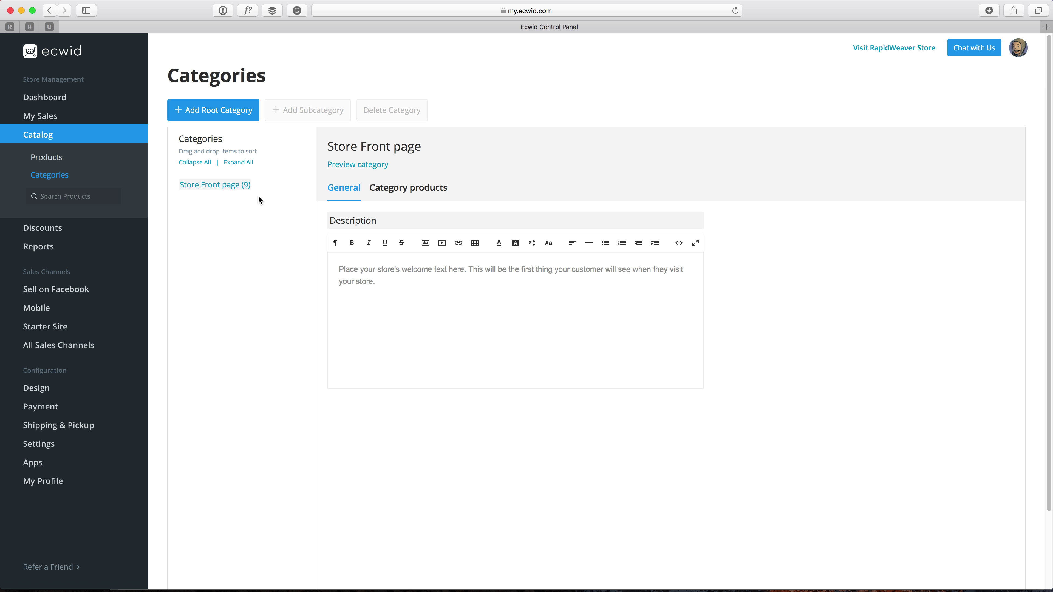
left_click(388, 191)
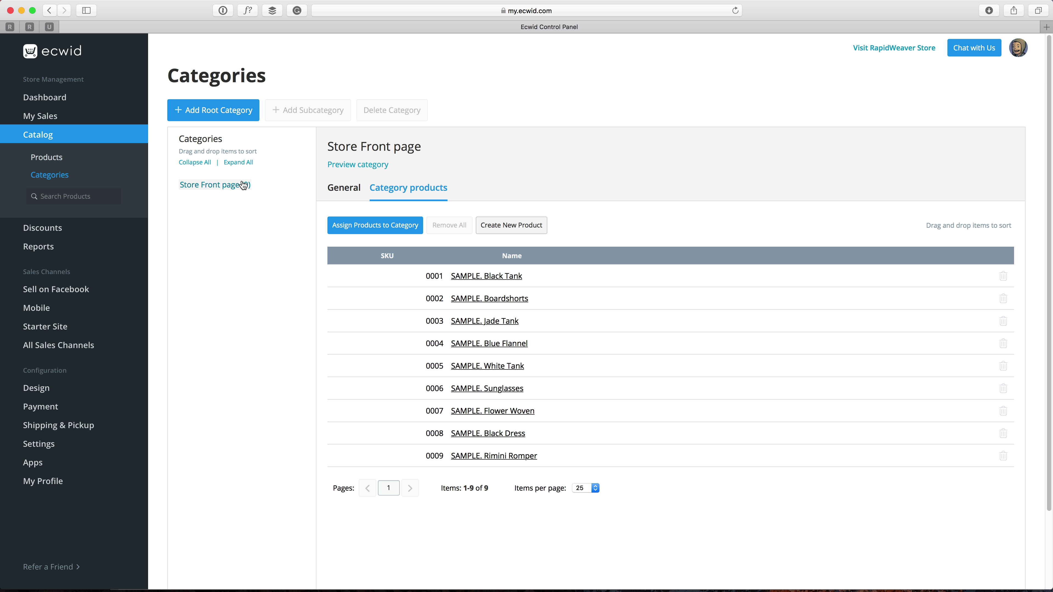
Create a new root category named 'Tops' and save it.
left_click(228, 118)
left_click(362, 247)
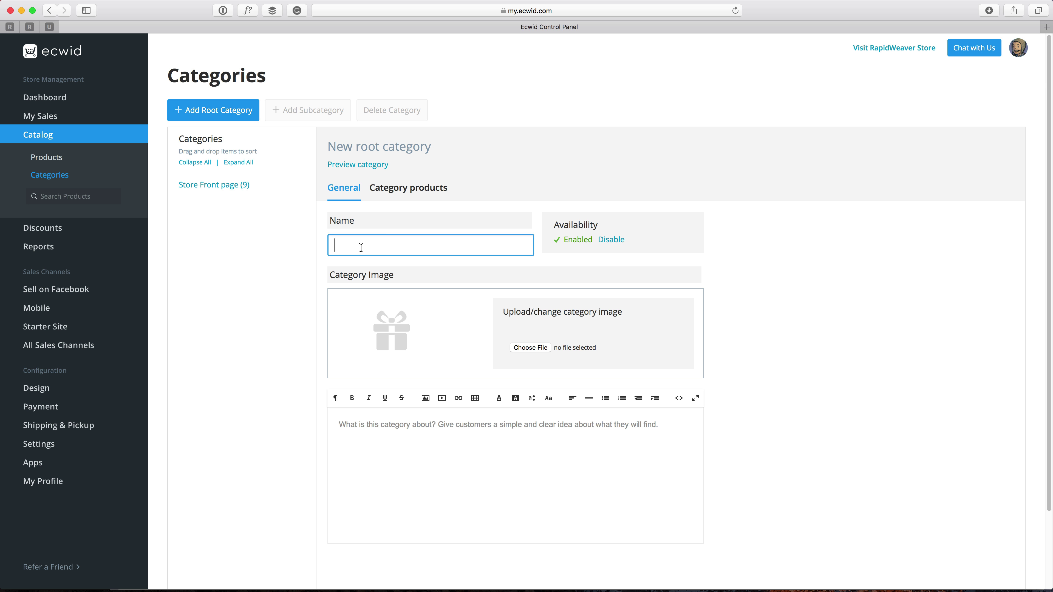
type("Top")
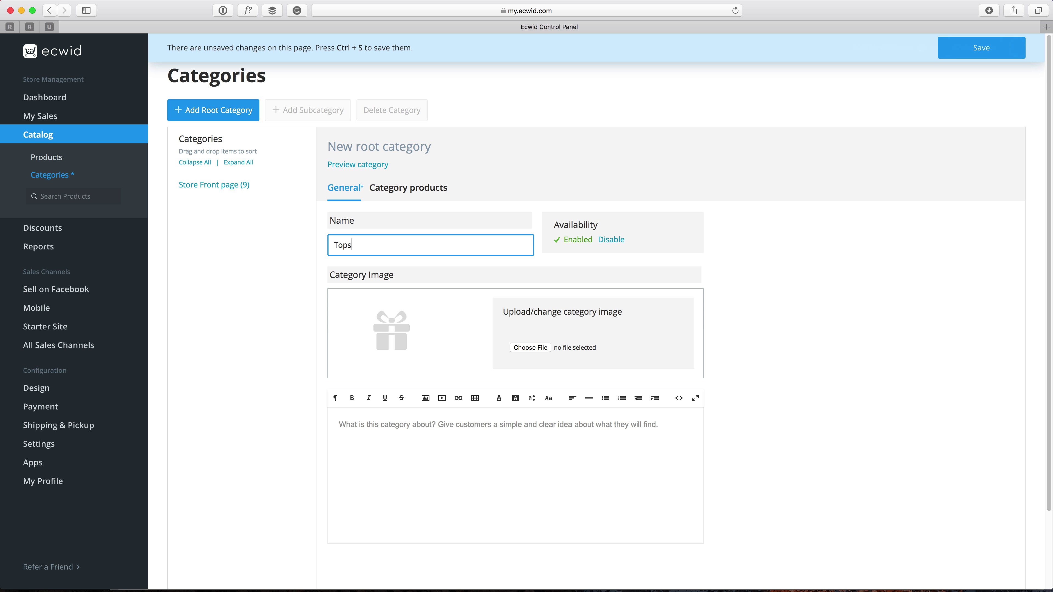
type("s")
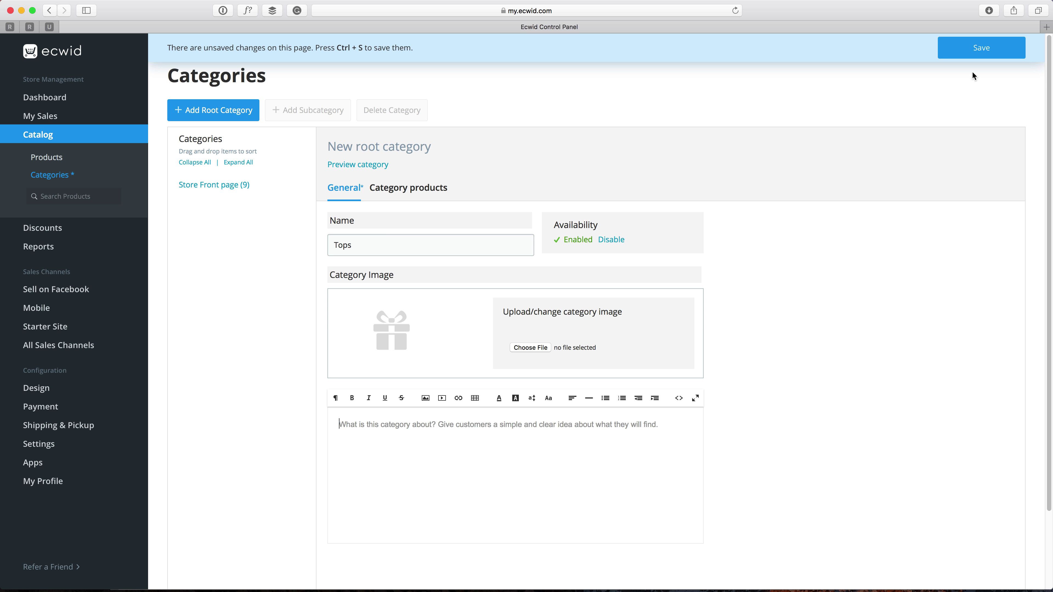
left_click(982, 50)
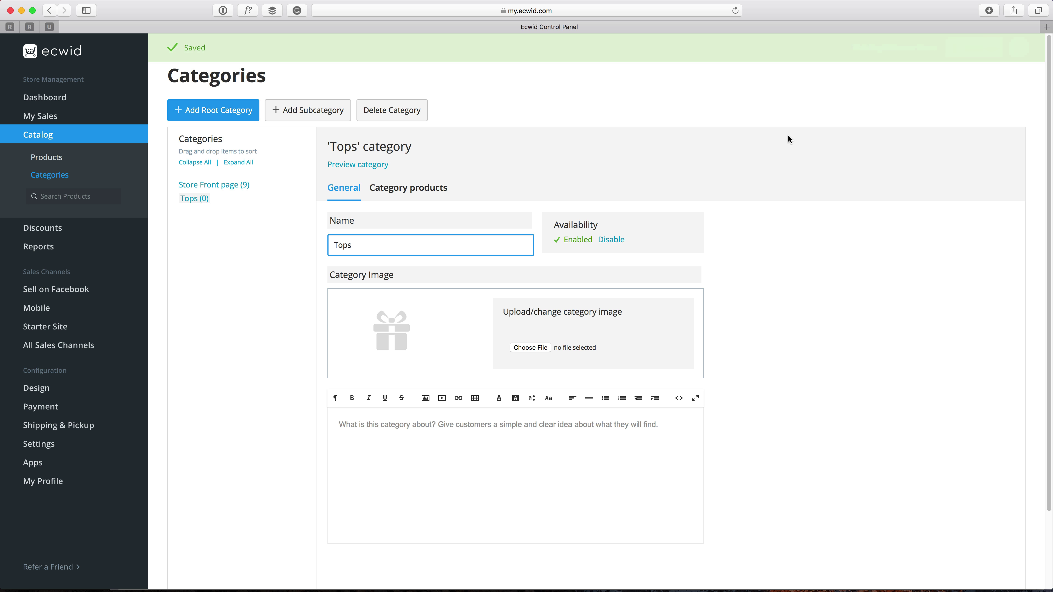
Assign the Jade Tank, Flower Woven and Blue Flannel products to Tops.
left_click(419, 190)
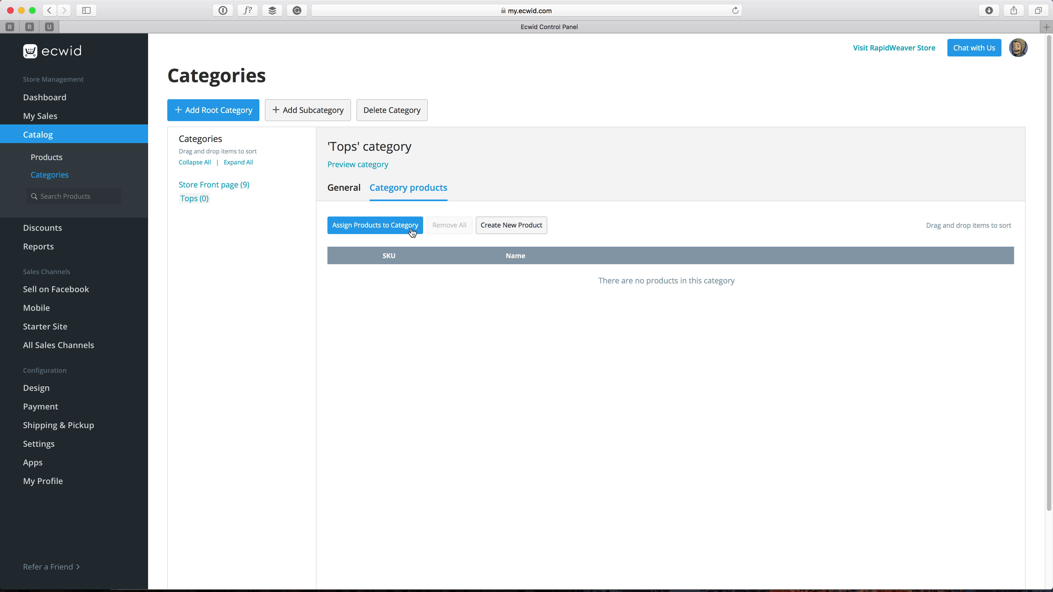
left_click(358, 229)
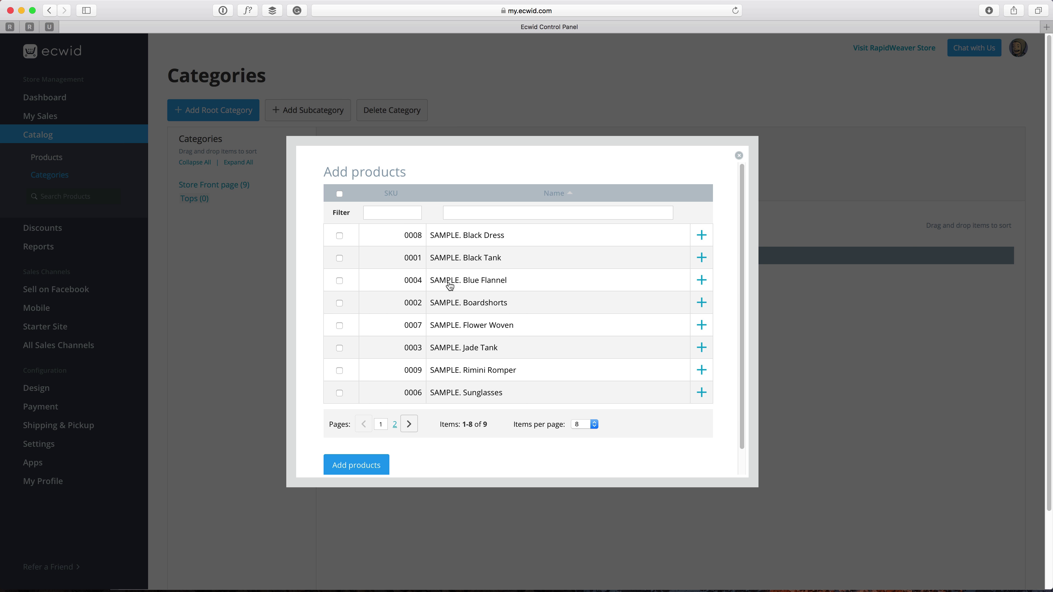
scroll(451, 286, "down", 2)
scroll(451, 286, "up", 2)
left_click(340, 348)
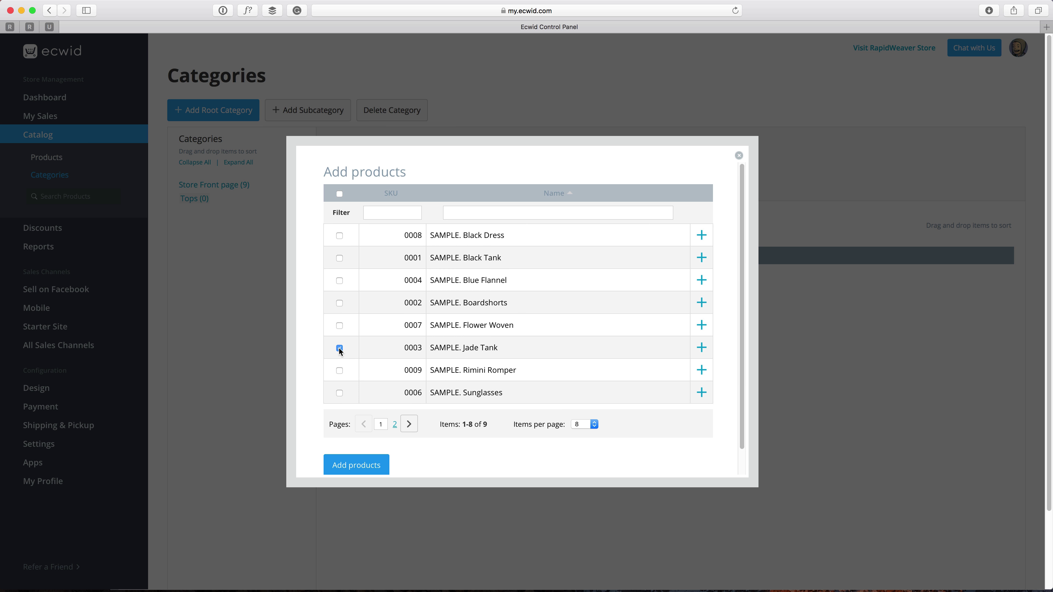
left_click(339, 325)
left_click(340, 281)
left_click(356, 464)
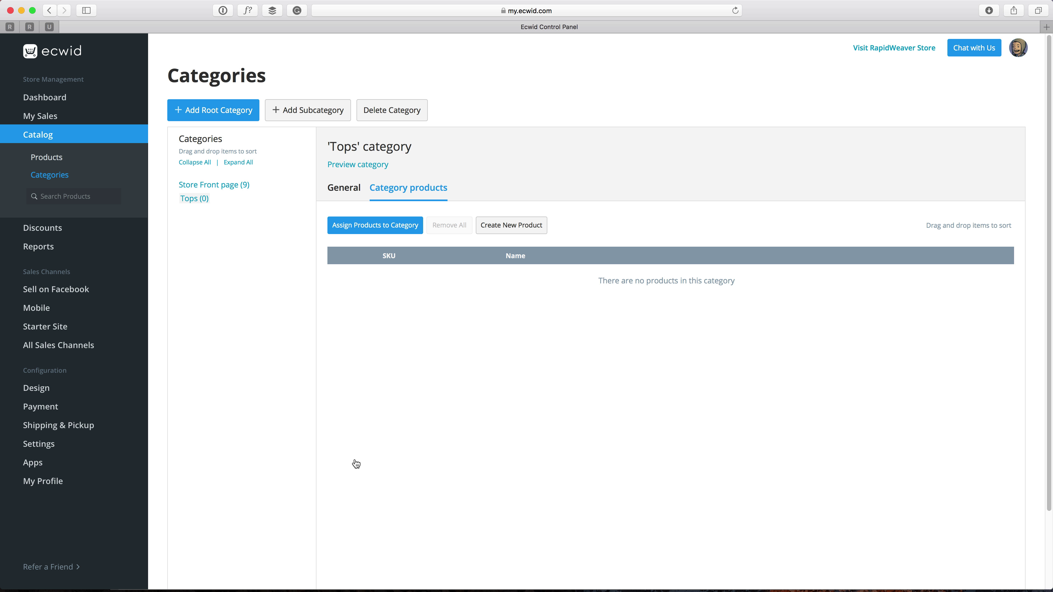
Create another root category for Shorts and save it.
left_click(223, 109)
left_click(357, 245)
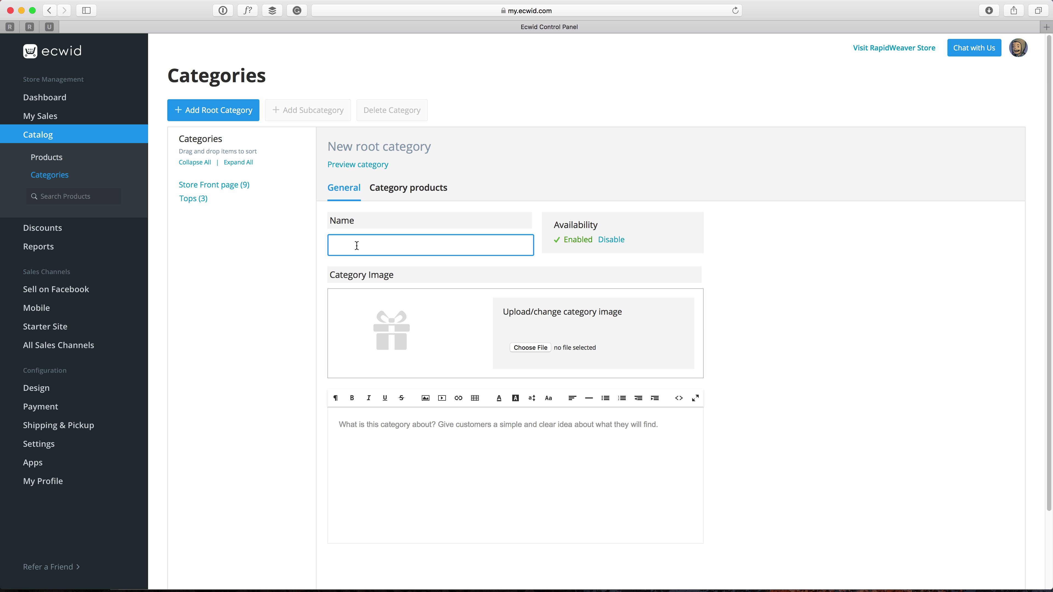
type("Shorty")
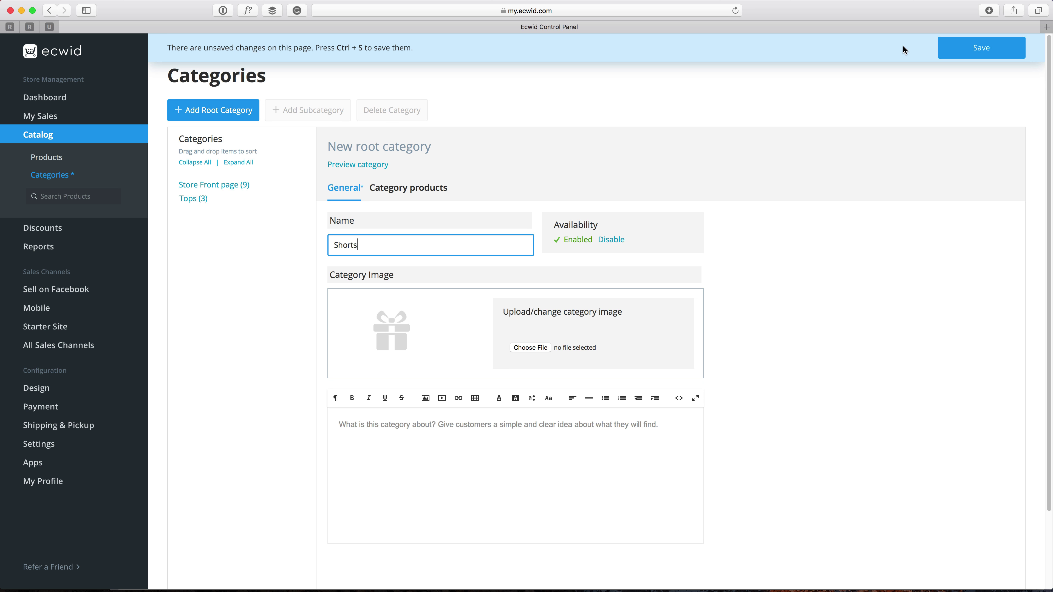
left_click(965, 49)
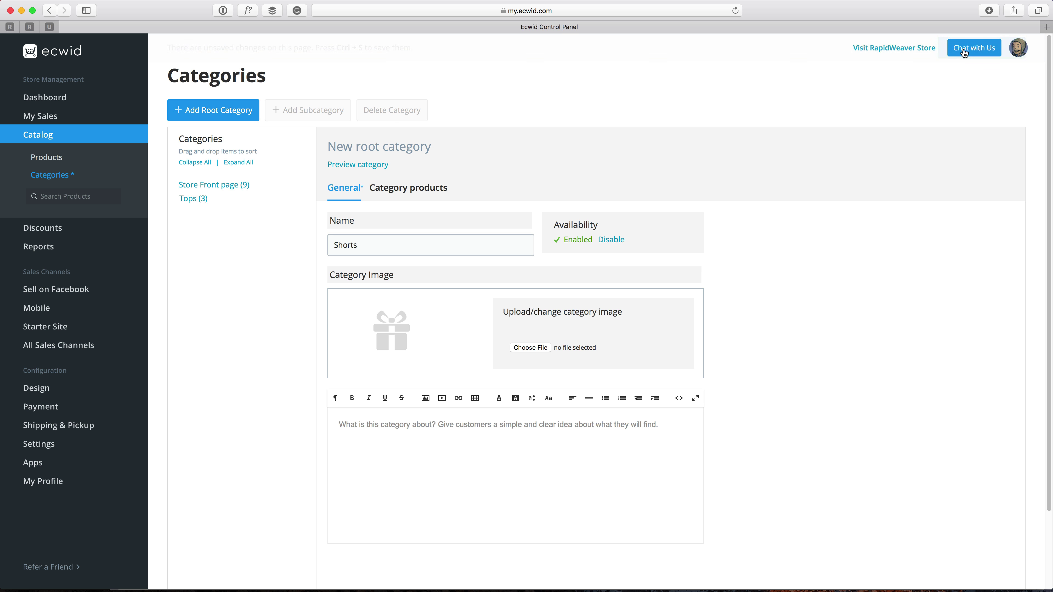
Assign Boardshorts, Black Dress and Black Tank to the Shorts category.
left_click(416, 189)
left_click(369, 226)
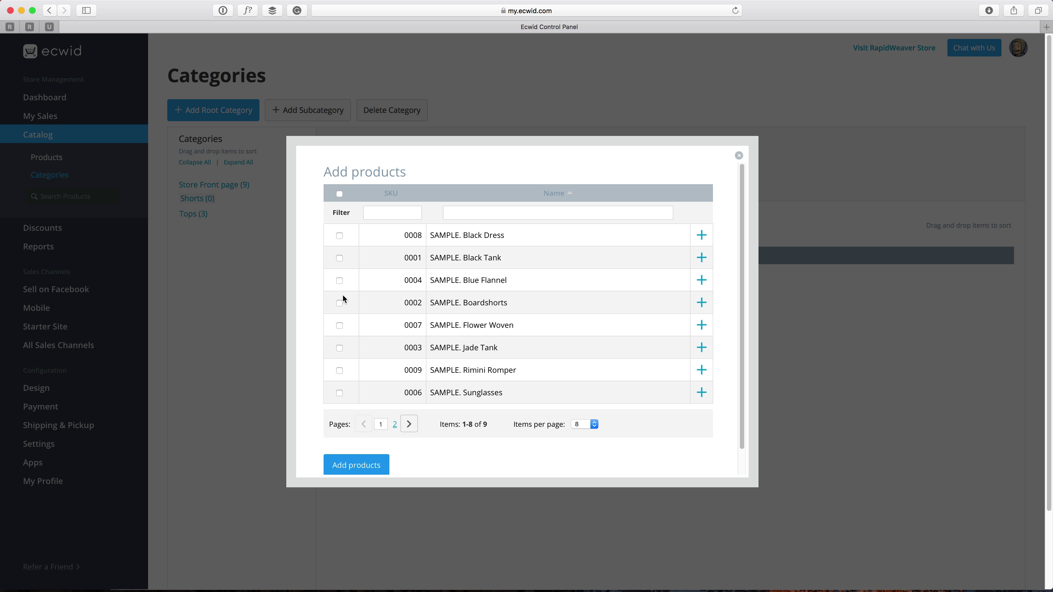
left_click(340, 303)
left_click(408, 424)
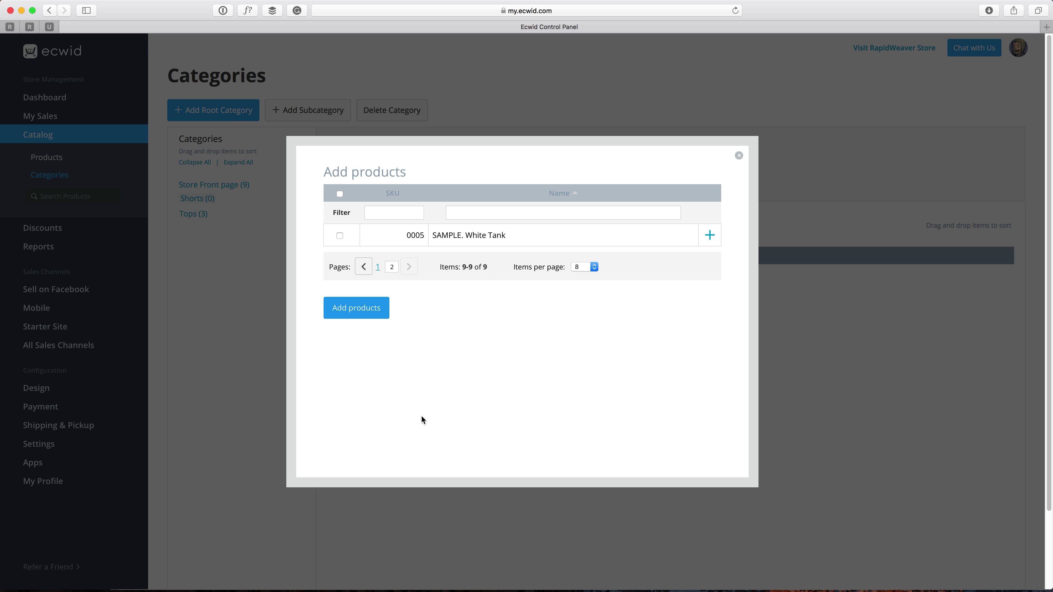
left_click(364, 267)
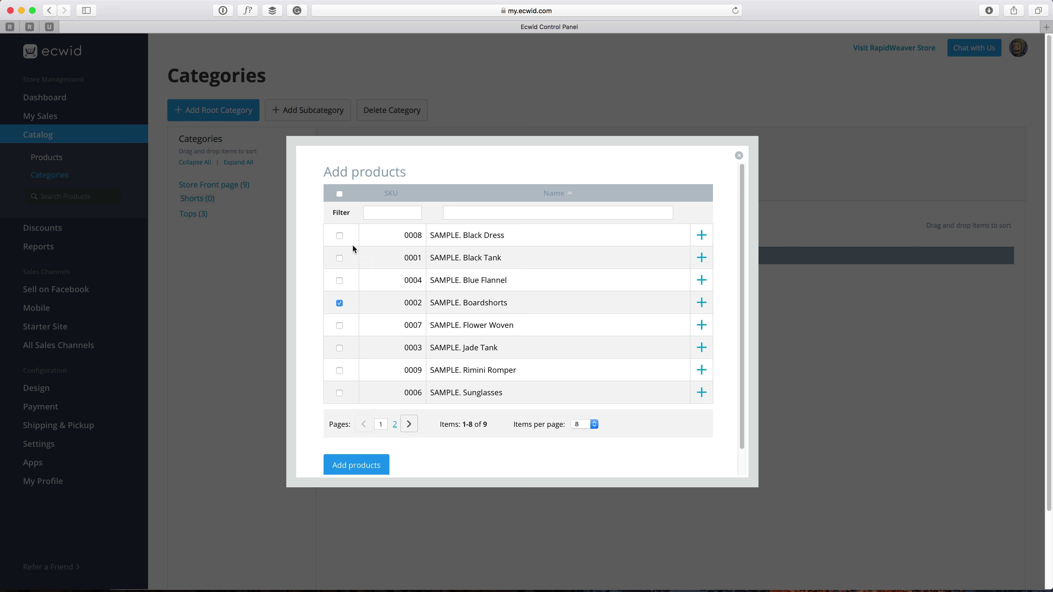
left_click(339, 235)
left_click(340, 258)
left_click(362, 465)
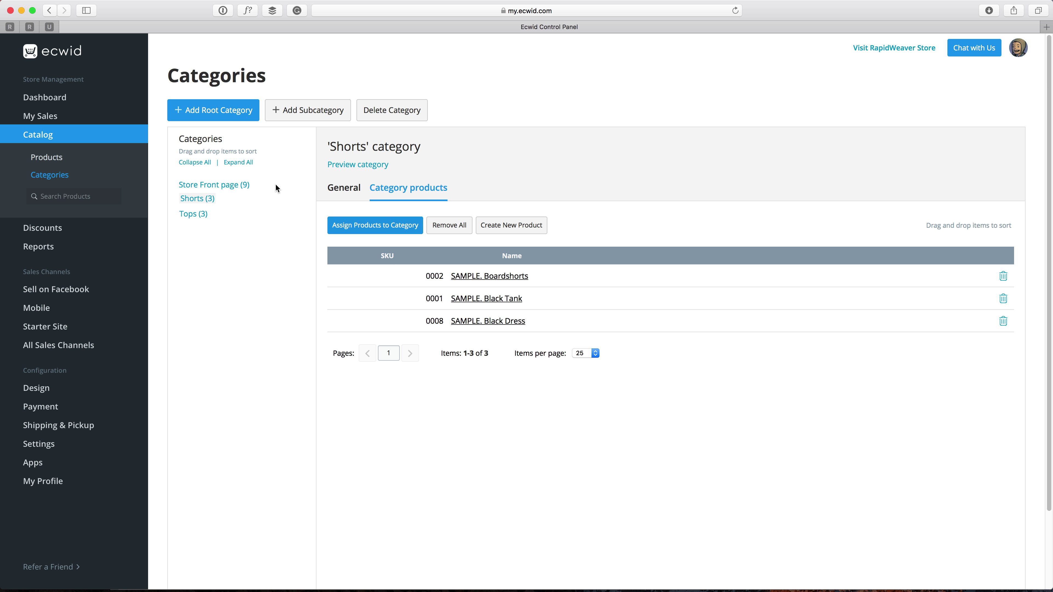
left_click(201, 214)
left_click(195, 200)
Launch RapidWeaver via Spotlight and preview the store page live.
key("super+space")
type("ra")
key("Return")
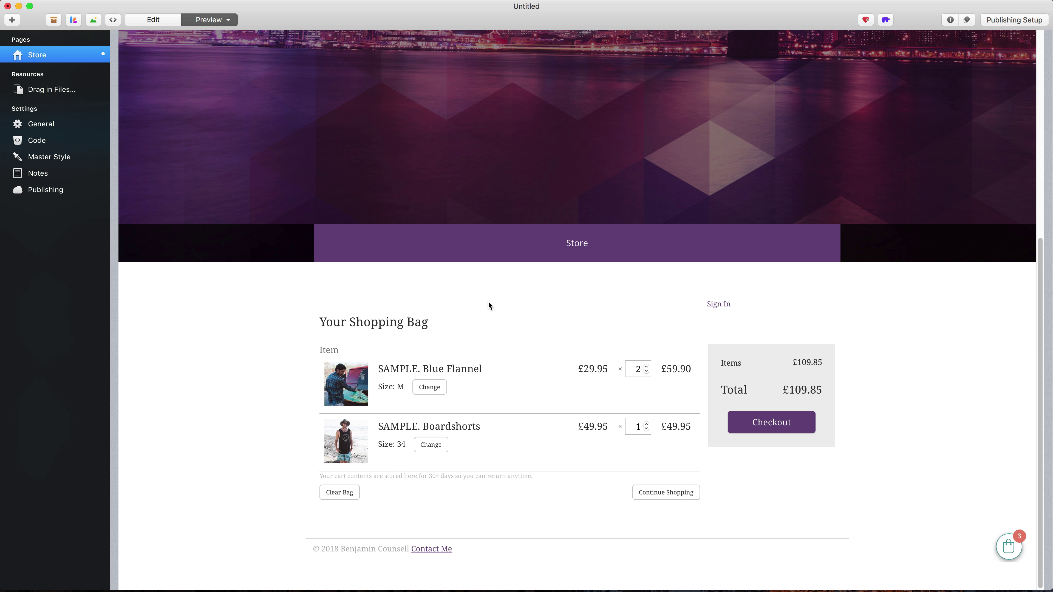
left_click(197, 20)
left_click(177, 20)
left_click(200, 24)
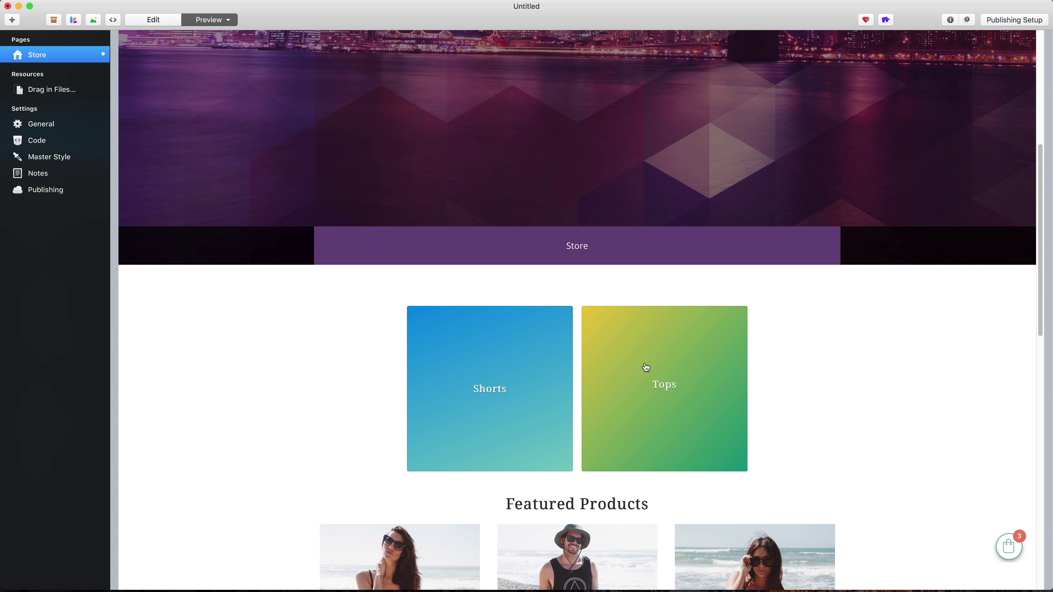
Check that the Shorts and Tops tiles each lead to their three products.
left_click(506, 393)
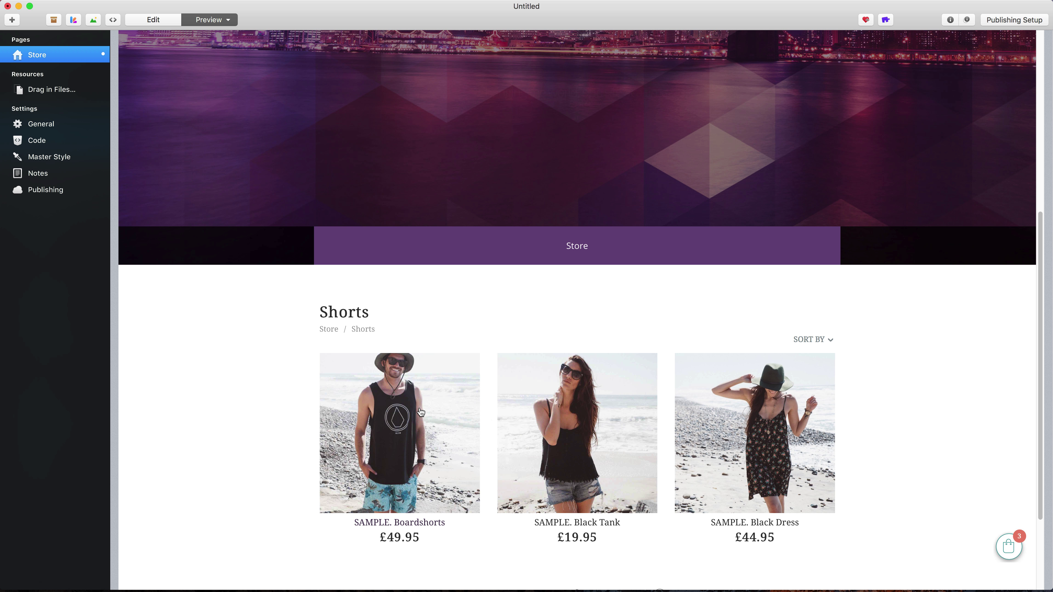
left_click(327, 330)
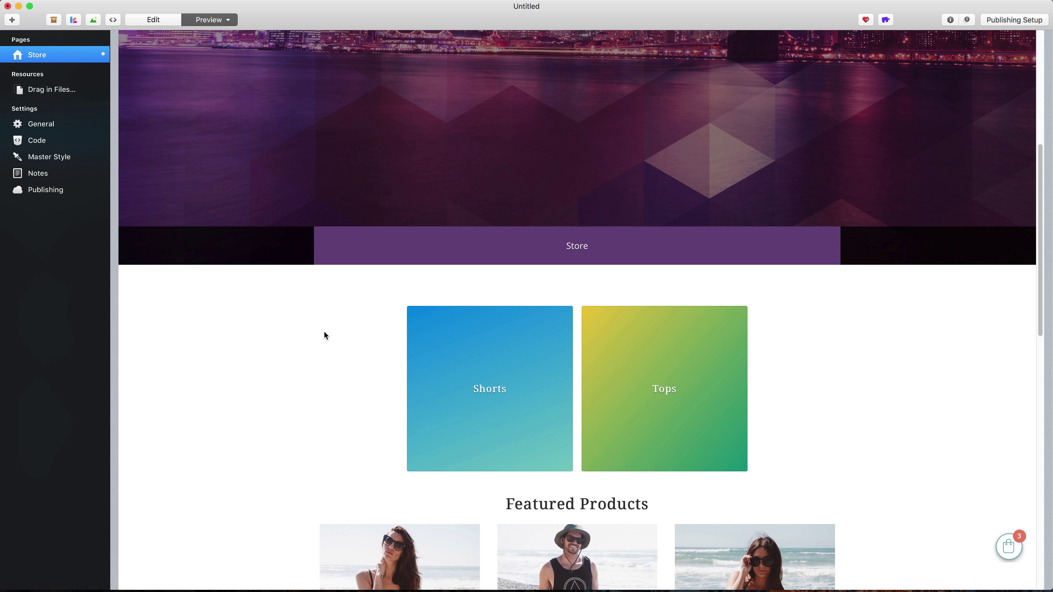
left_click(647, 382)
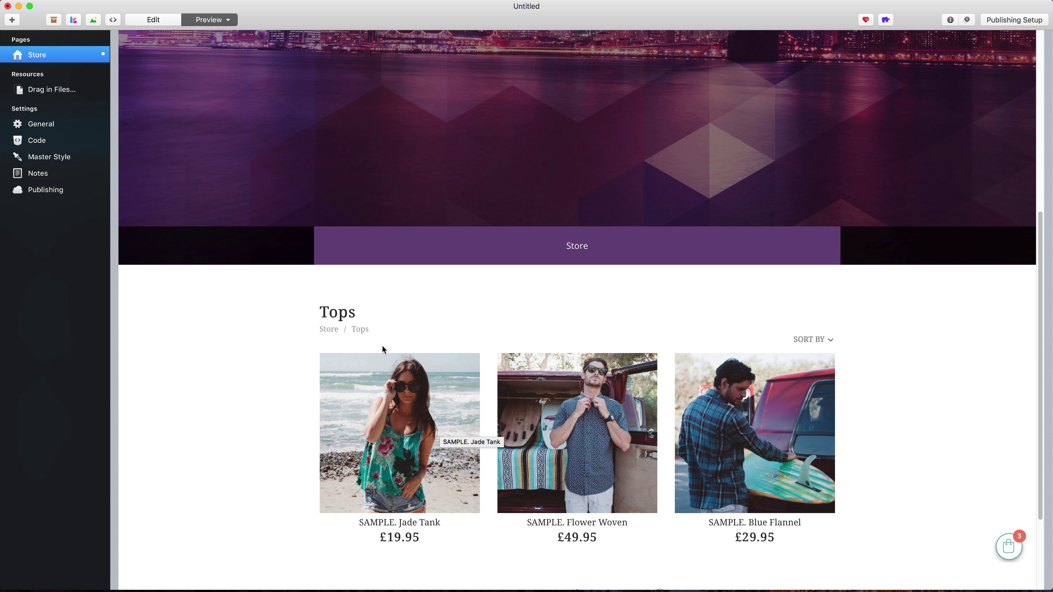
left_click(325, 330)
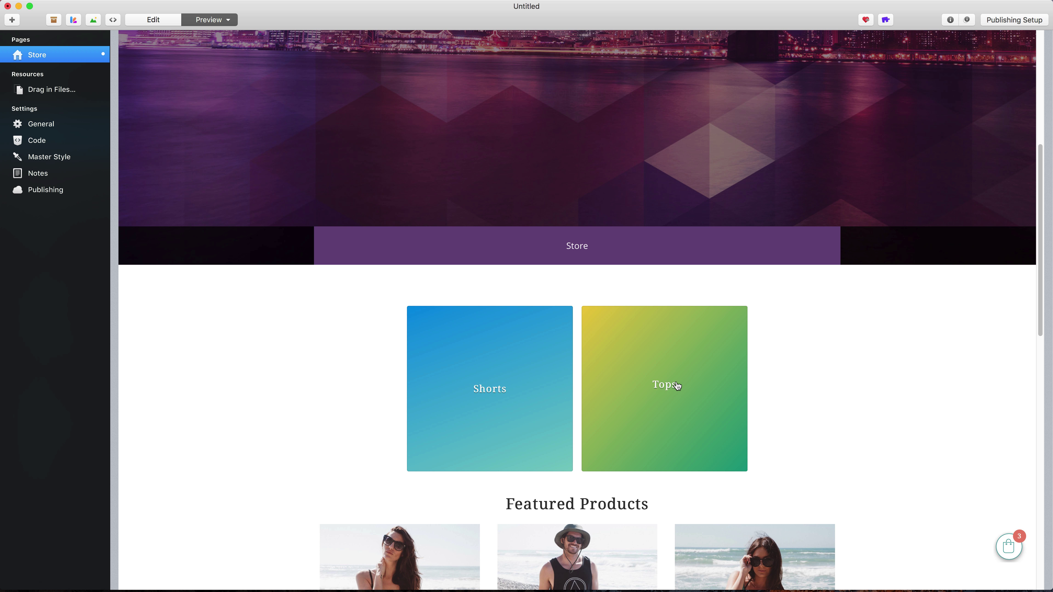
key("super+Tab")
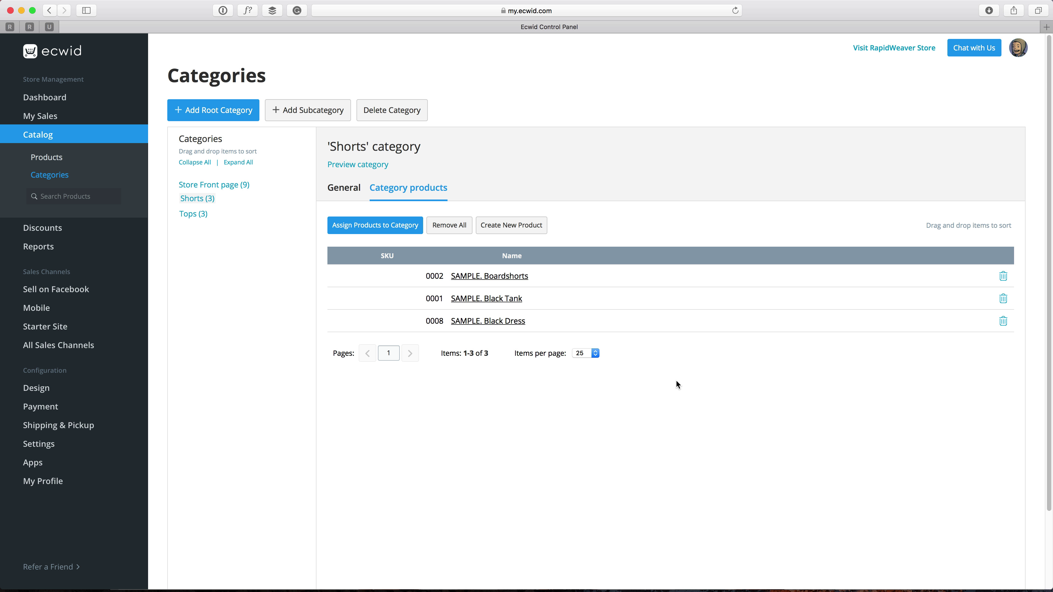
Show the Shorts category's General details: name Shorts, Enabled, empty image slot.
left_click(346, 188)
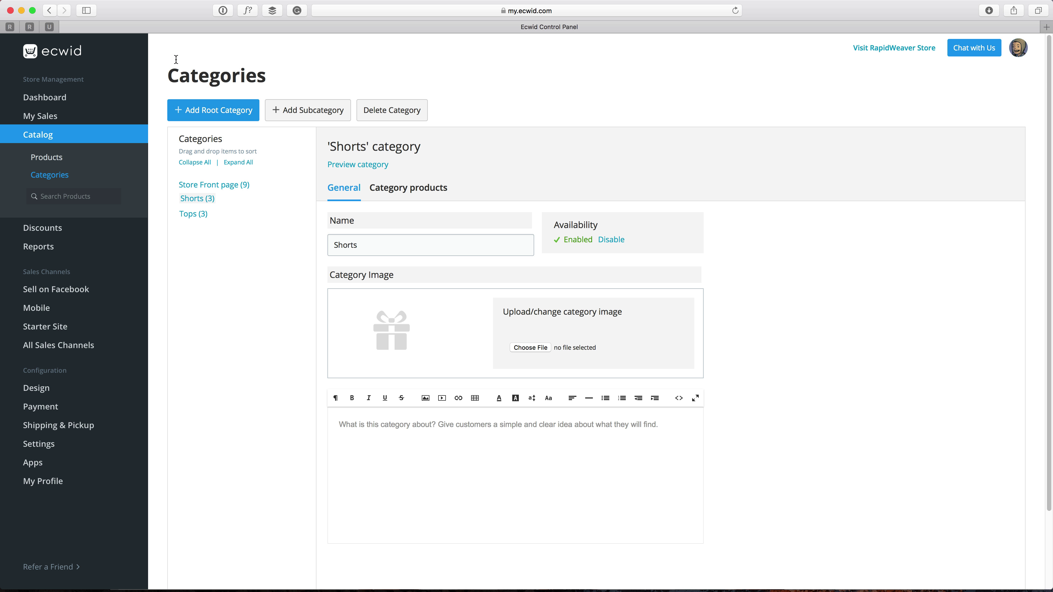
Search Unsplash for 'fashion' and save the clothes-rack photo to the desktop.
left_click(50, 27)
scroll(115, 39, "down", 10)
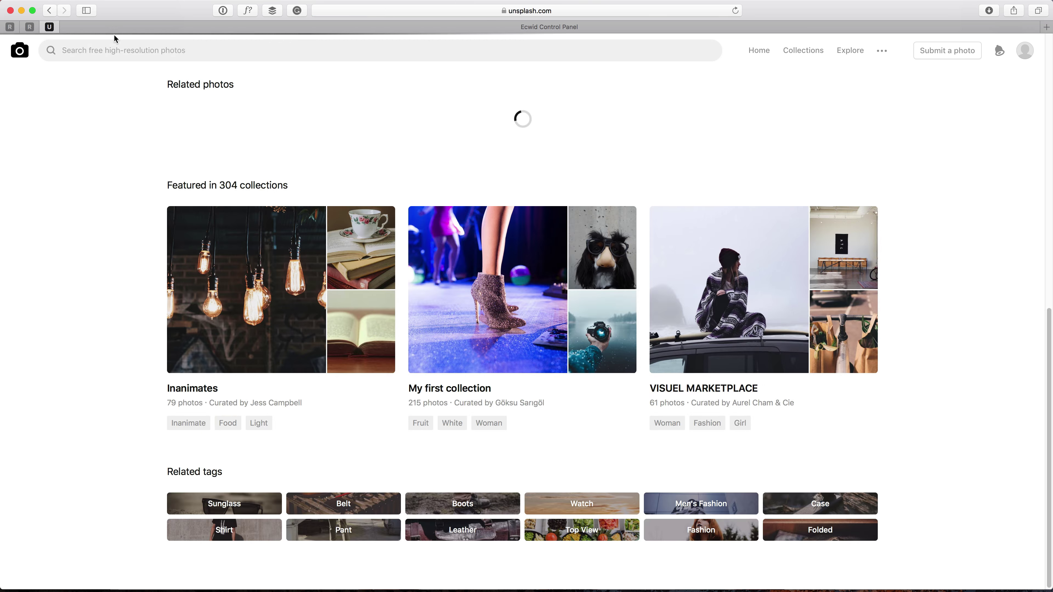
left_click(114, 48)
type("fa")
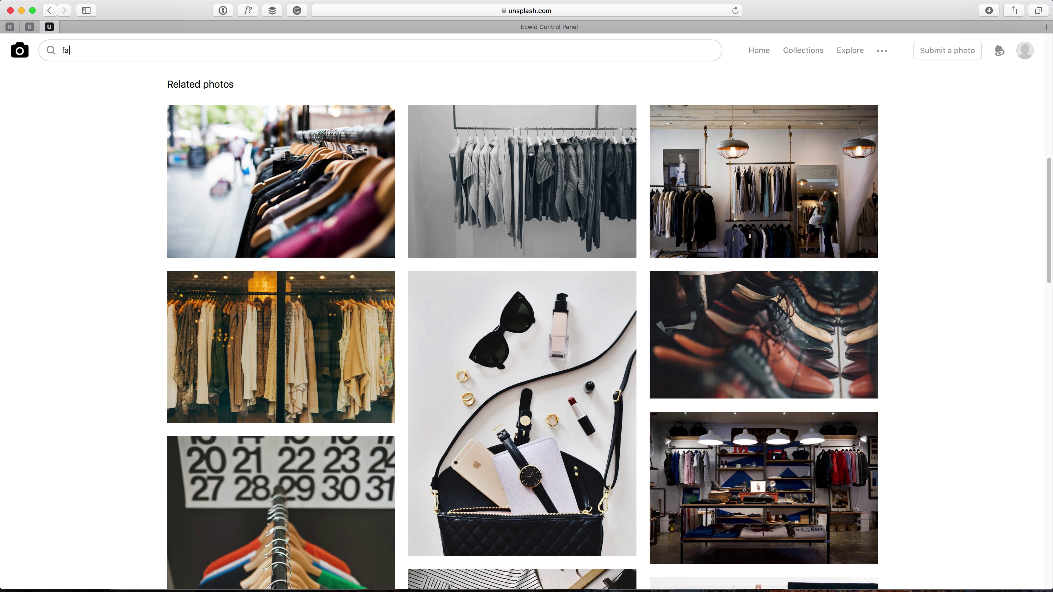
type("shion")
key("Return")
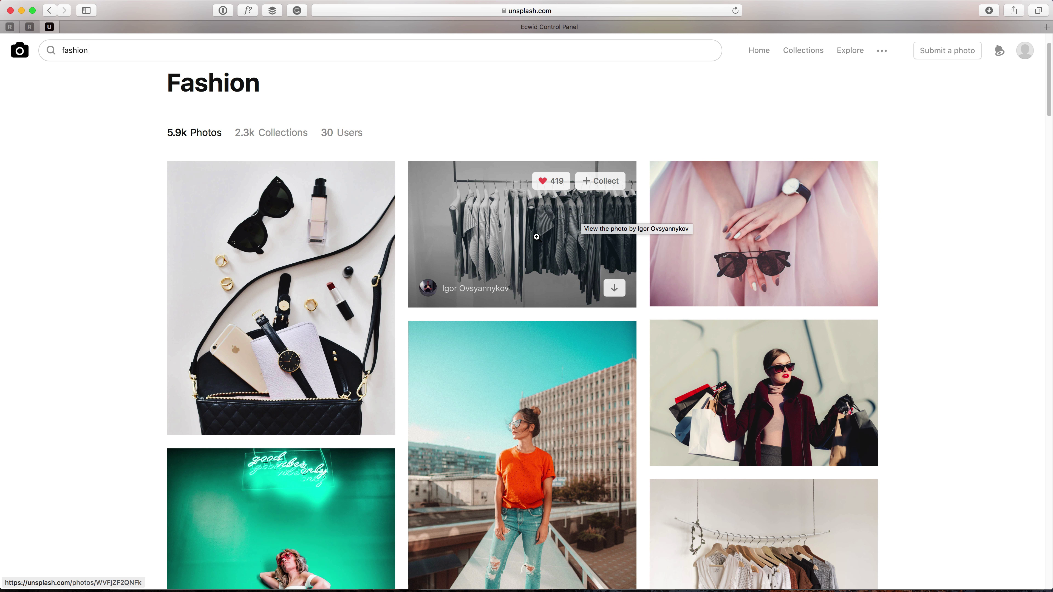
left_click(538, 239)
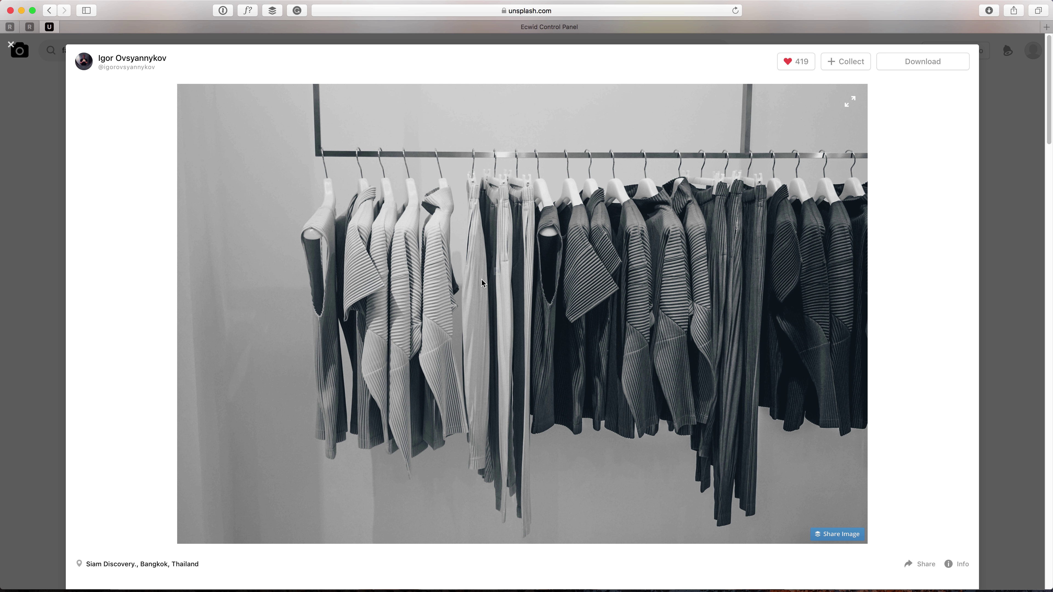
left_click_drag(483, 284, 948, 144)
key("F11")
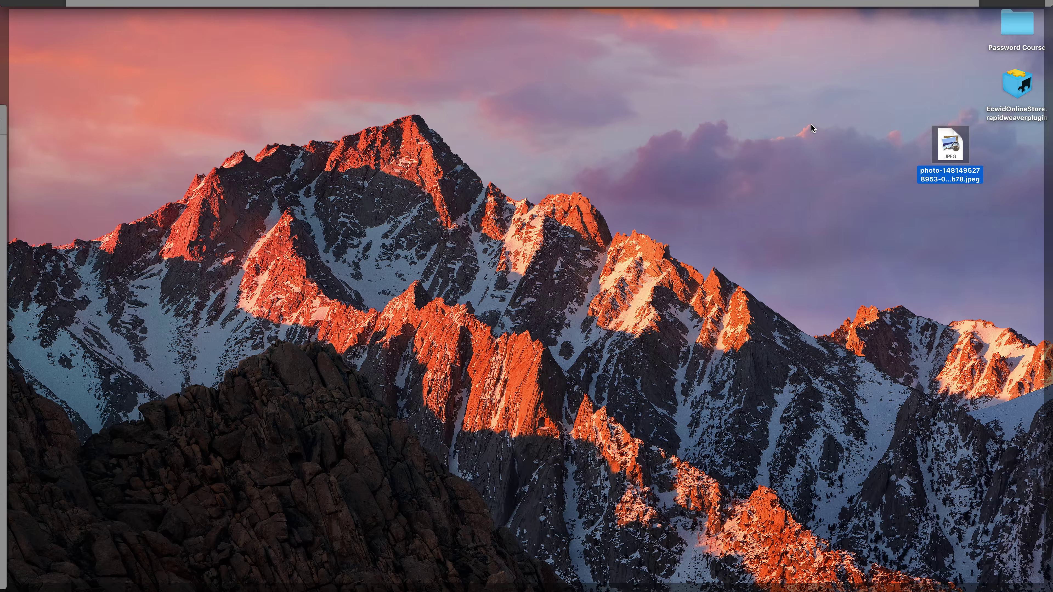
key("F11")
left_click(9, 48)
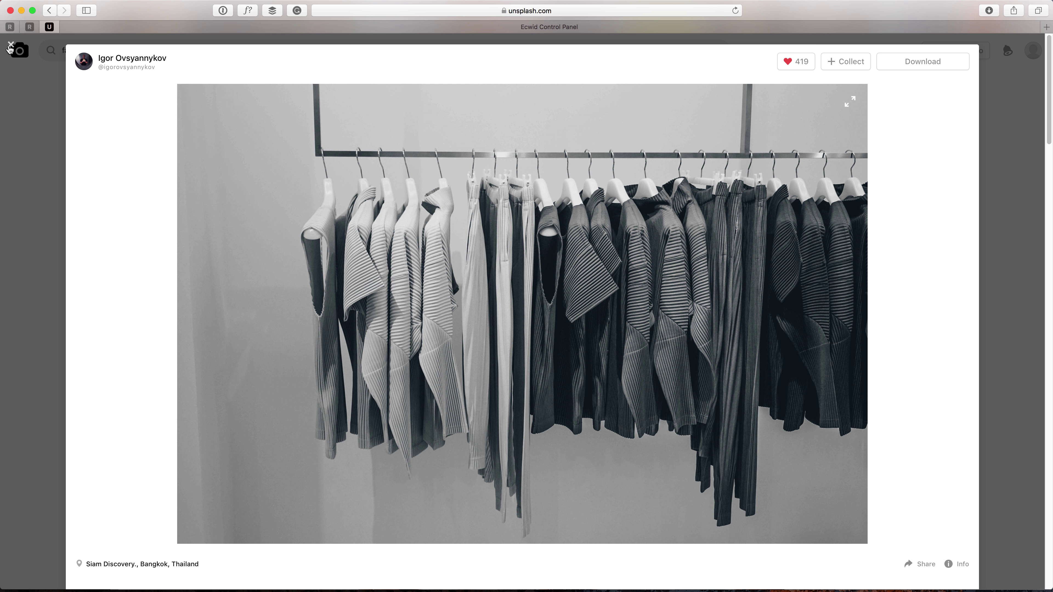
left_click(9, 47)
Save the boots-and-belt flat-lay photo to the desktop as well.
scroll(287, 261, "down", 5)
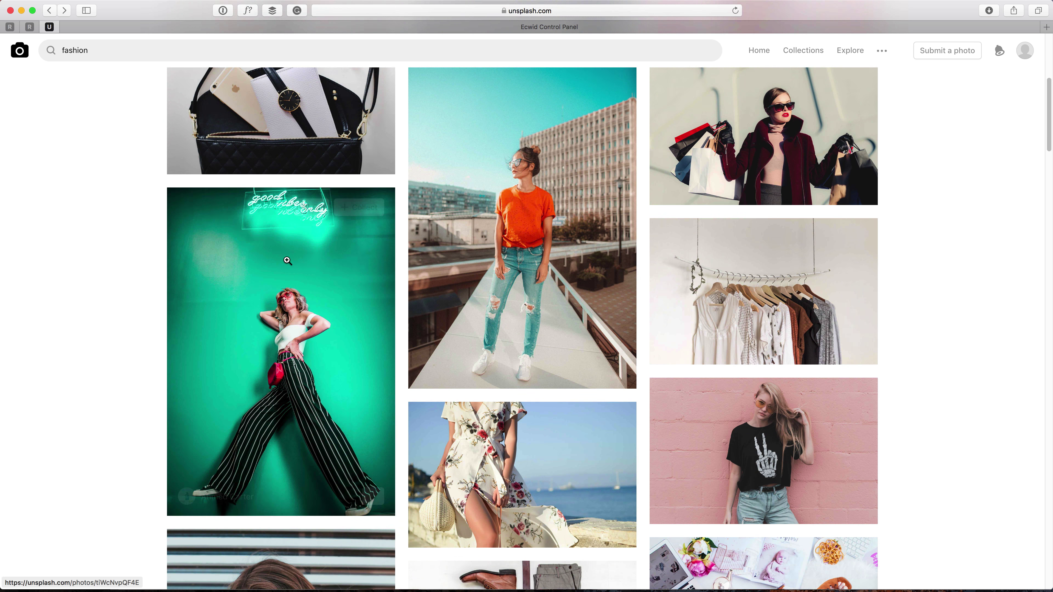
scroll(287, 261, "down", 8)
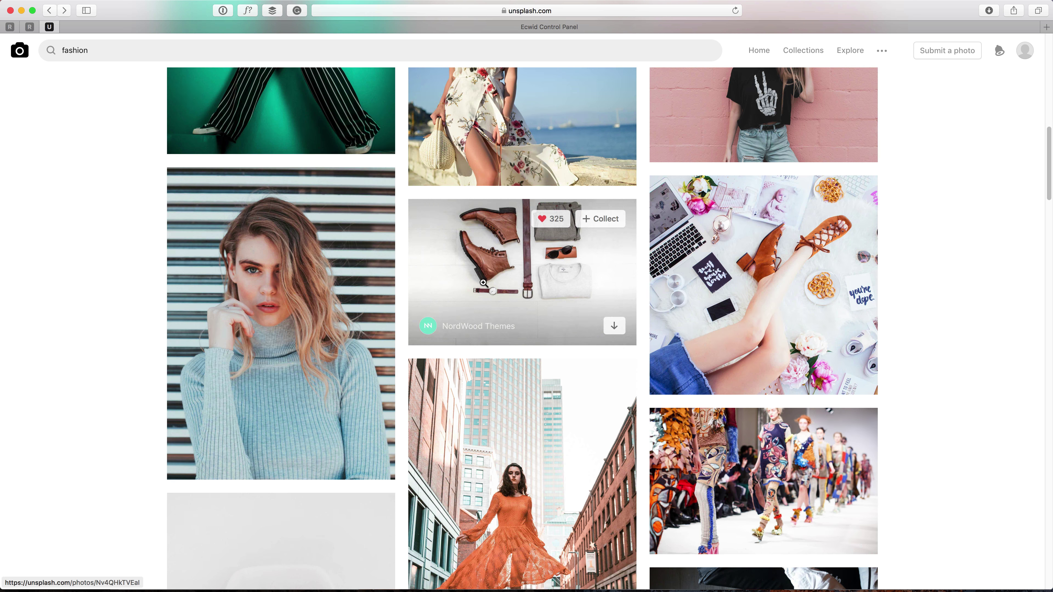
left_click(464, 267)
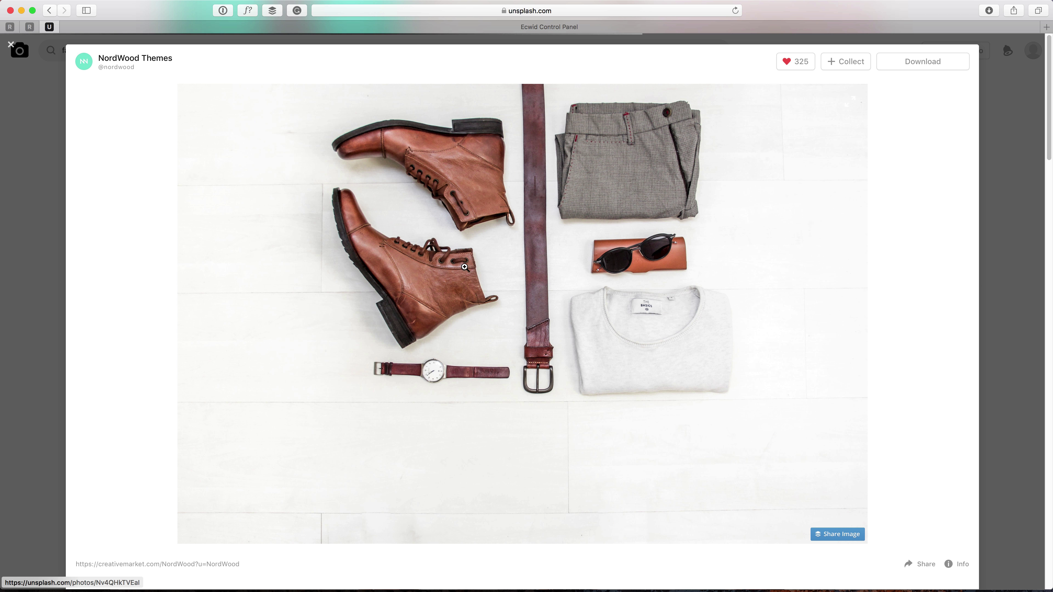
left_click(504, 280)
key("F11")
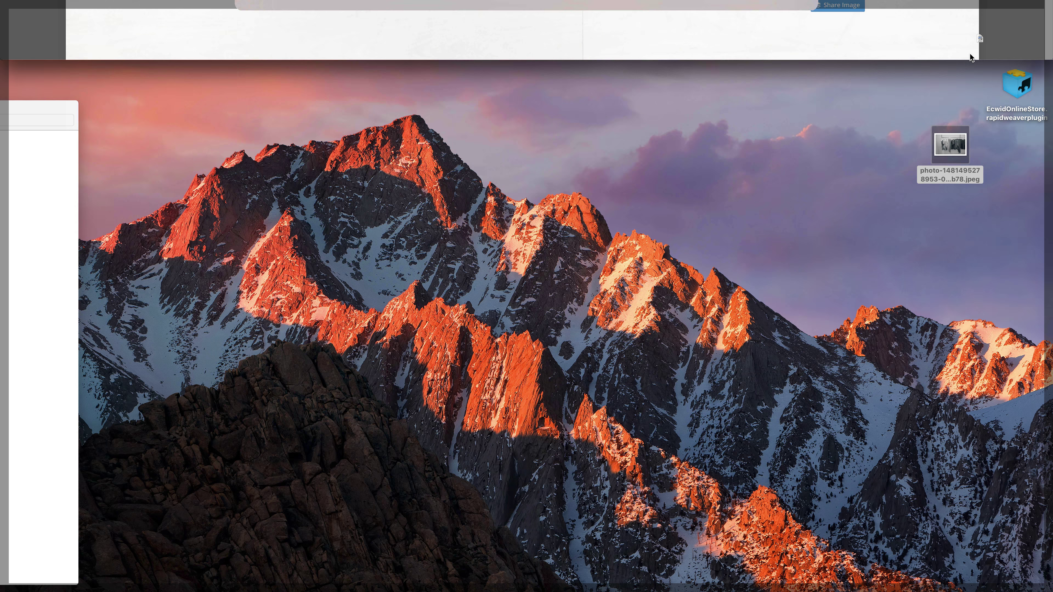
left_click_drag(971, 57, 918, 224)
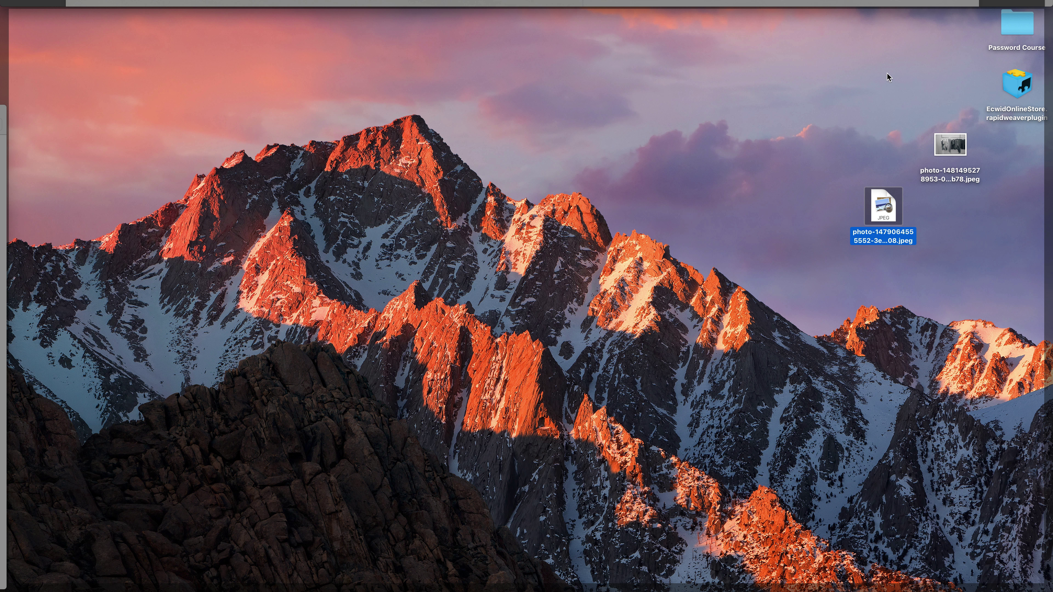
key("F11")
Set the boots flat-lay photo as the Shorts category image and save.
left_click(177, 28)
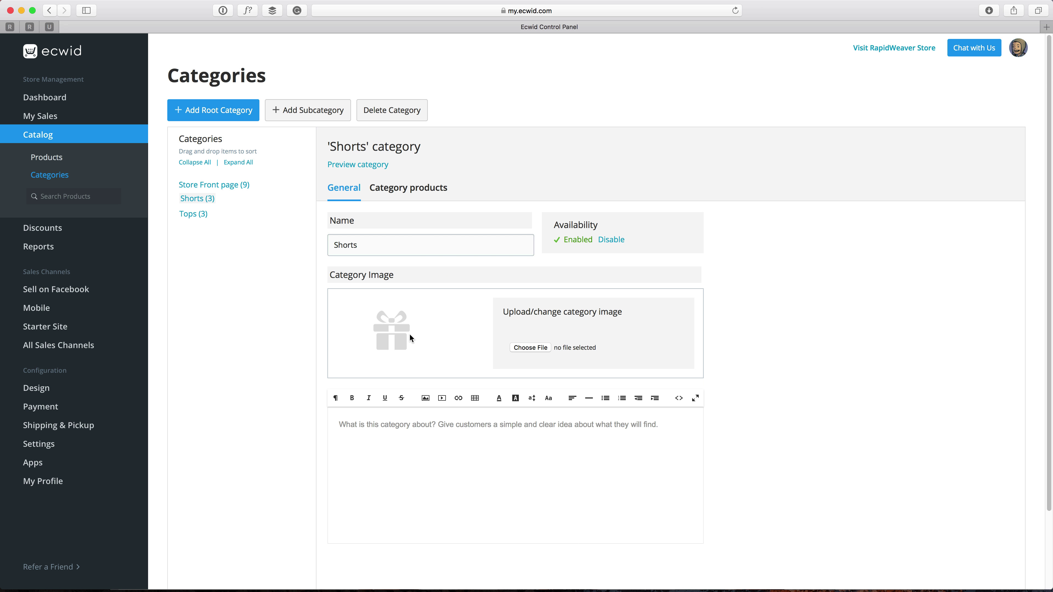
key("F11")
left_click_drag(880, 207, 535, 349)
key("F11")
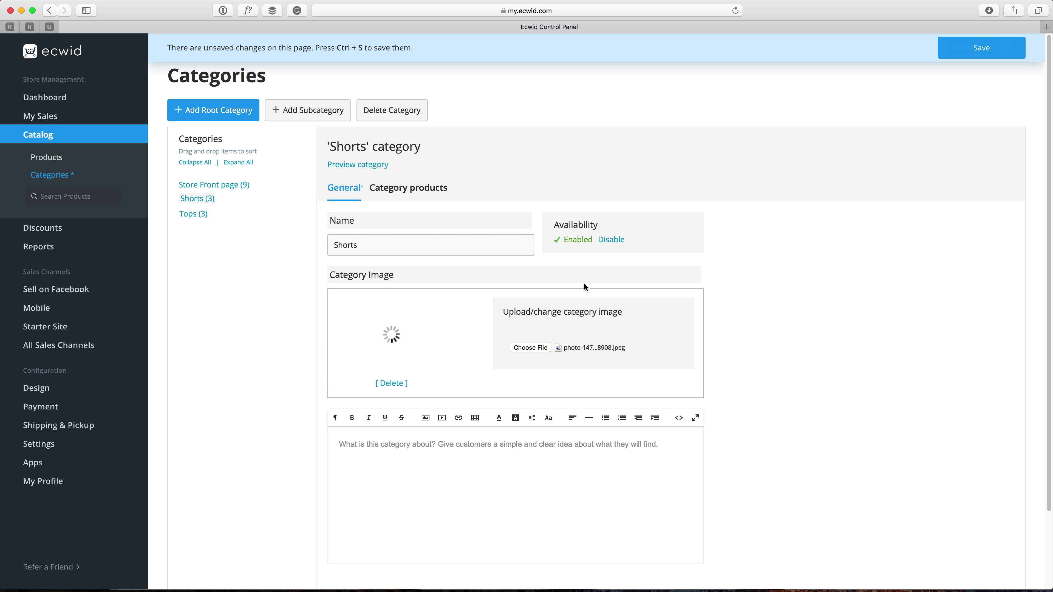
left_click(968, 49)
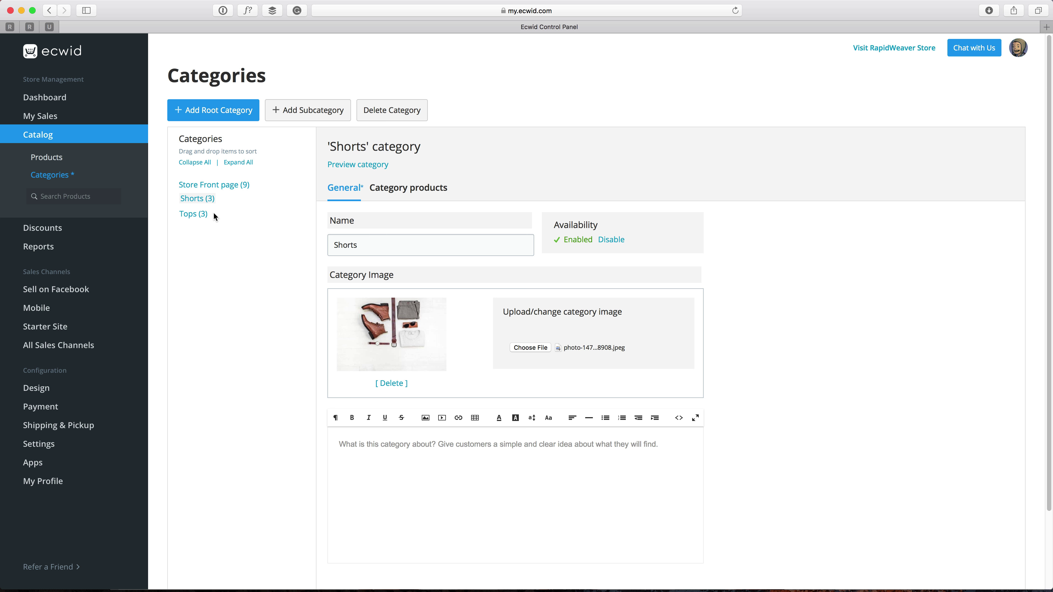
Set the clothes-rack photo as the Tops category image and save.
left_click(191, 214)
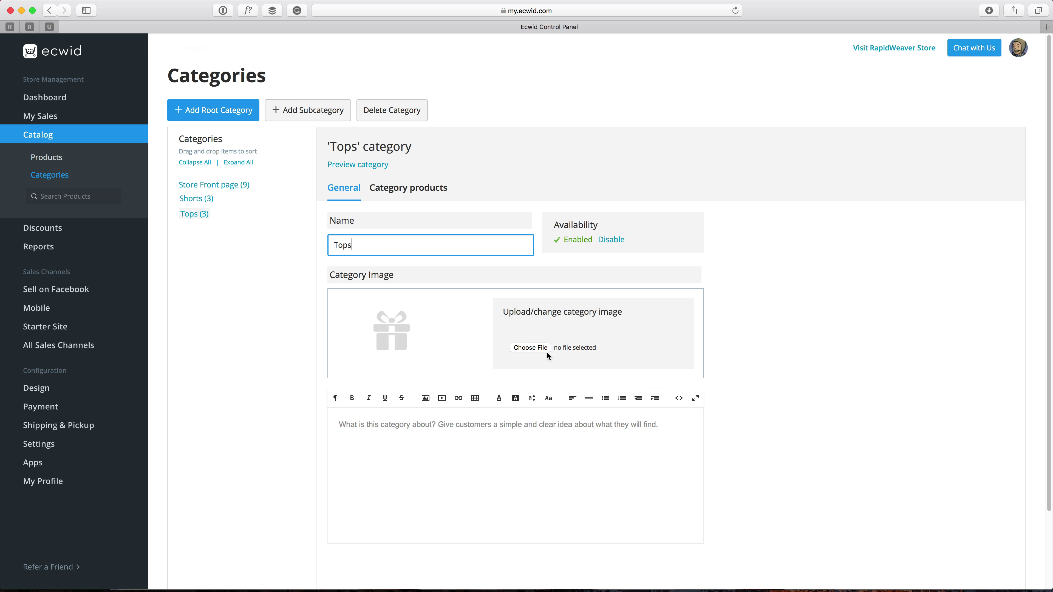
key("F11")
left_click_drag(945, 151, 534, 350)
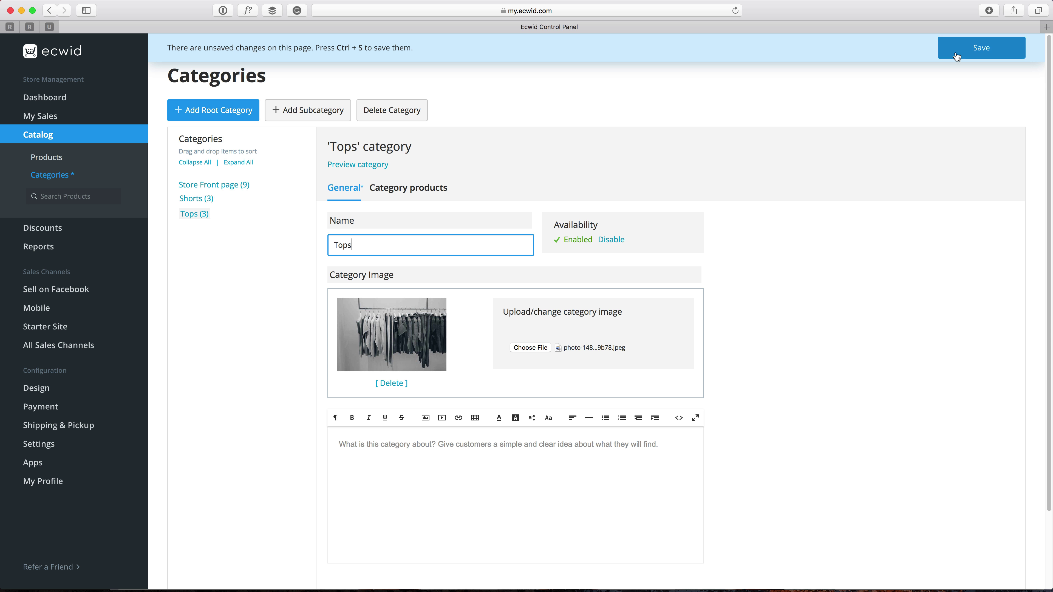
left_click(954, 51)
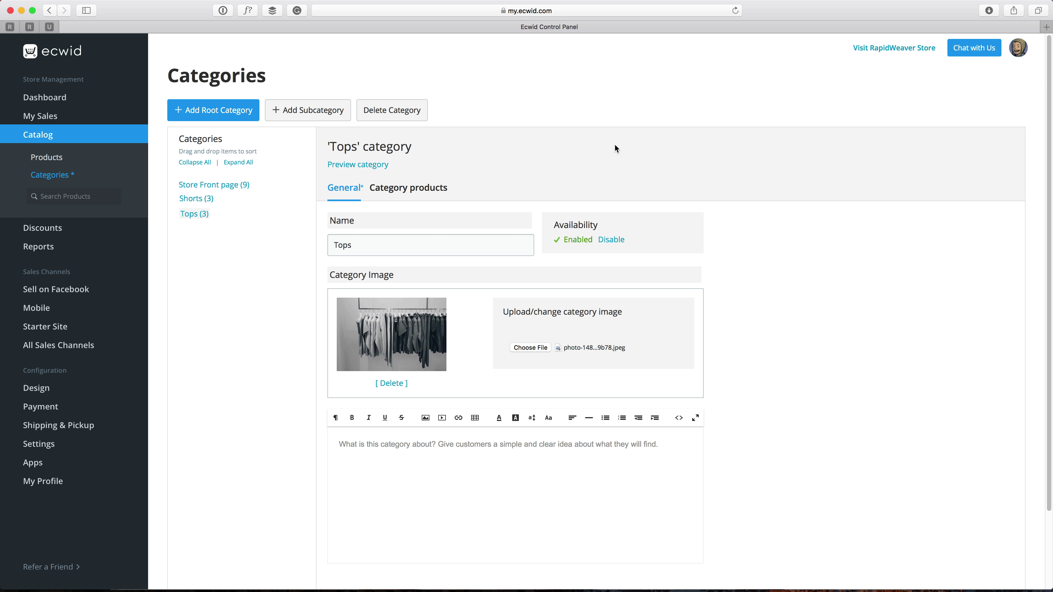
Launch RapidWeaver to see the new photos on the Shorts and Tops store tiles.
key("super+space")
type("rapid")
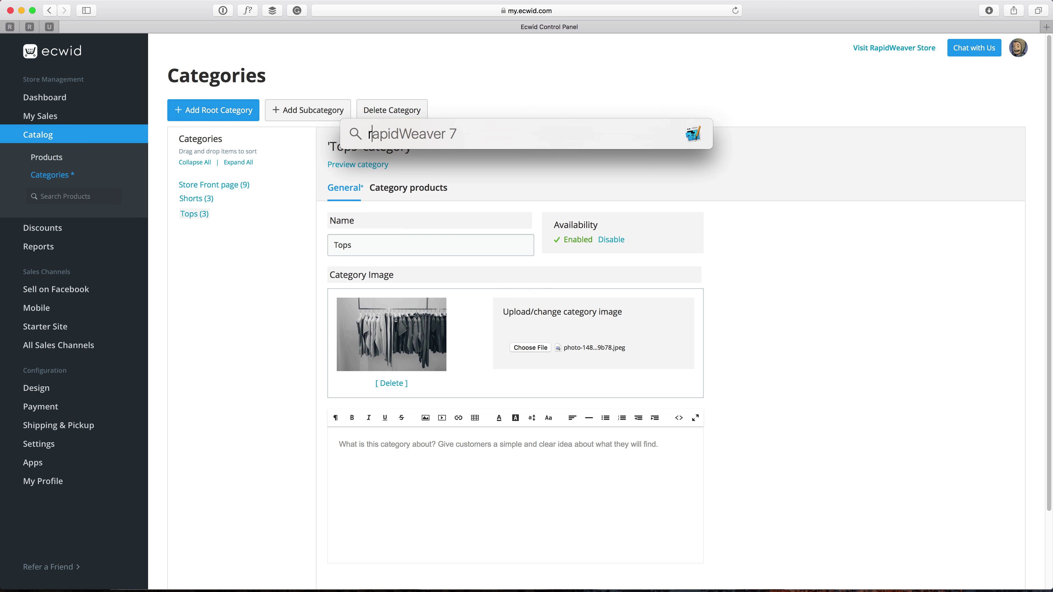
key("Return")
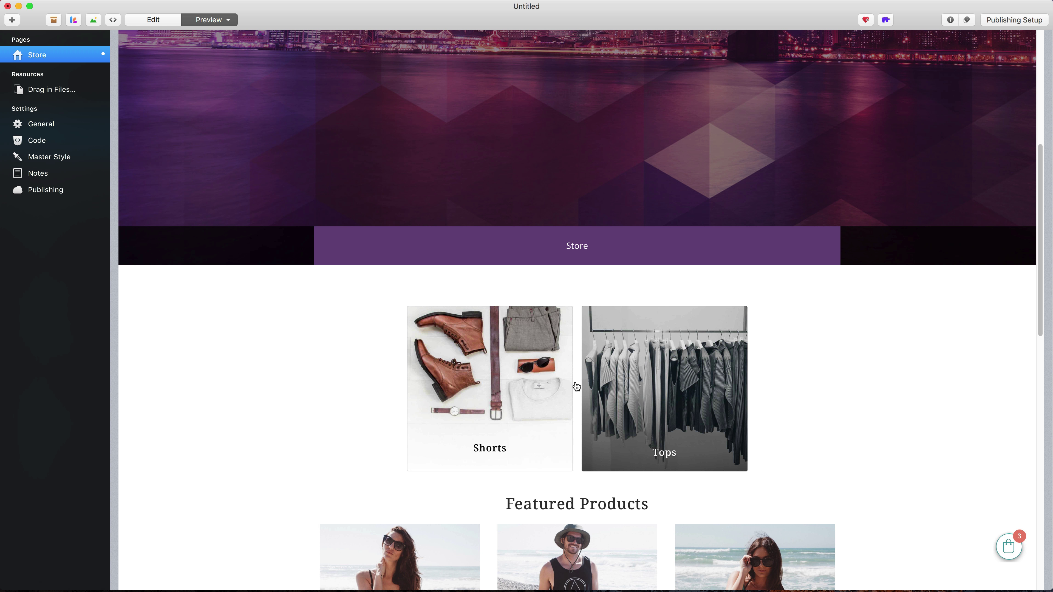
Show the store's search box and search 'shorts', listing Boardshorts, Black Tank and Black Dress.
left_click(160, 19)
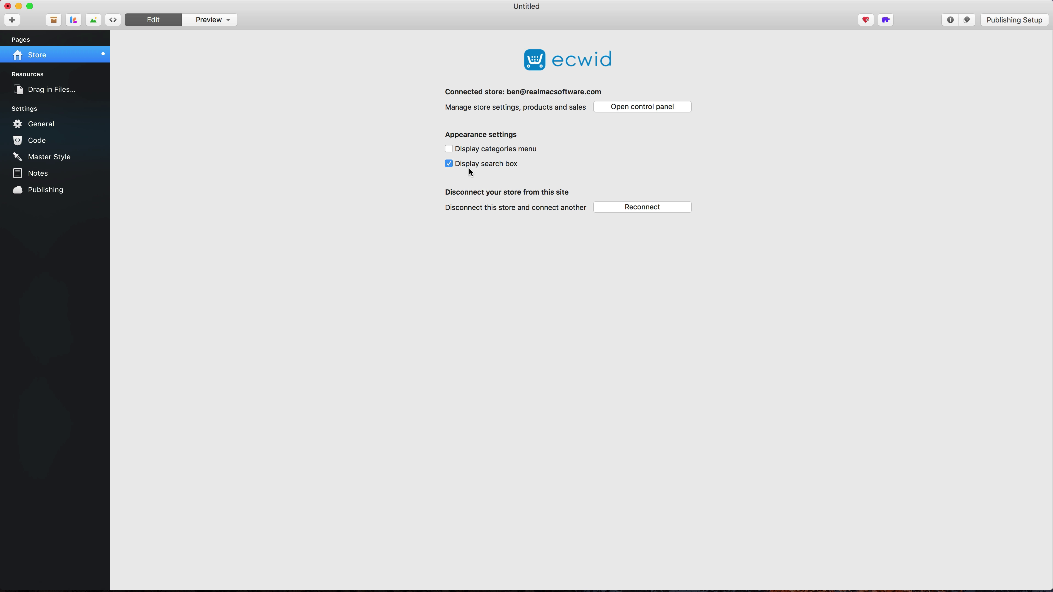
key("super+r")
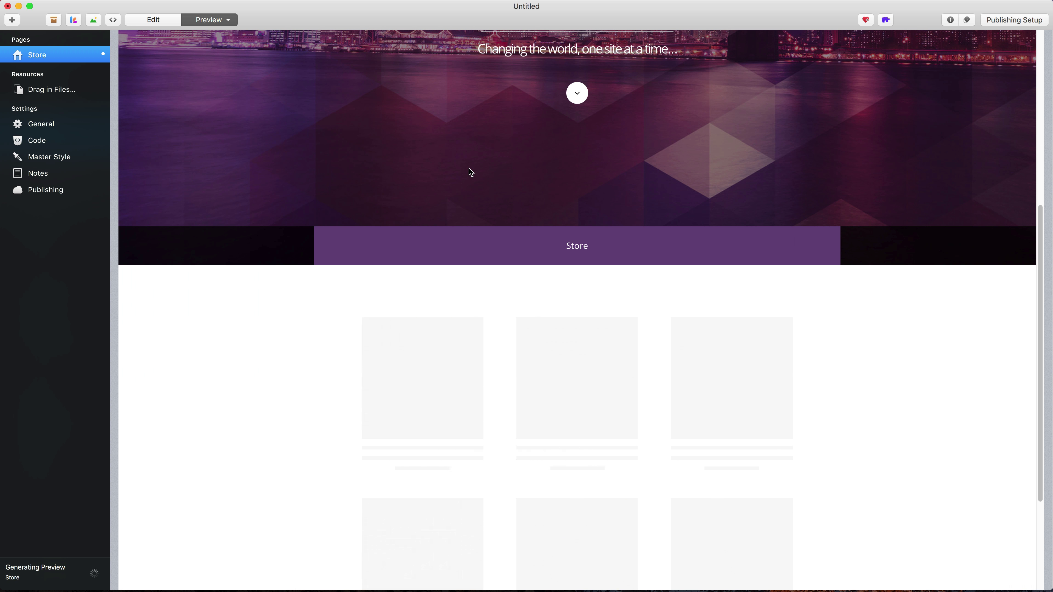
left_click(396, 310)
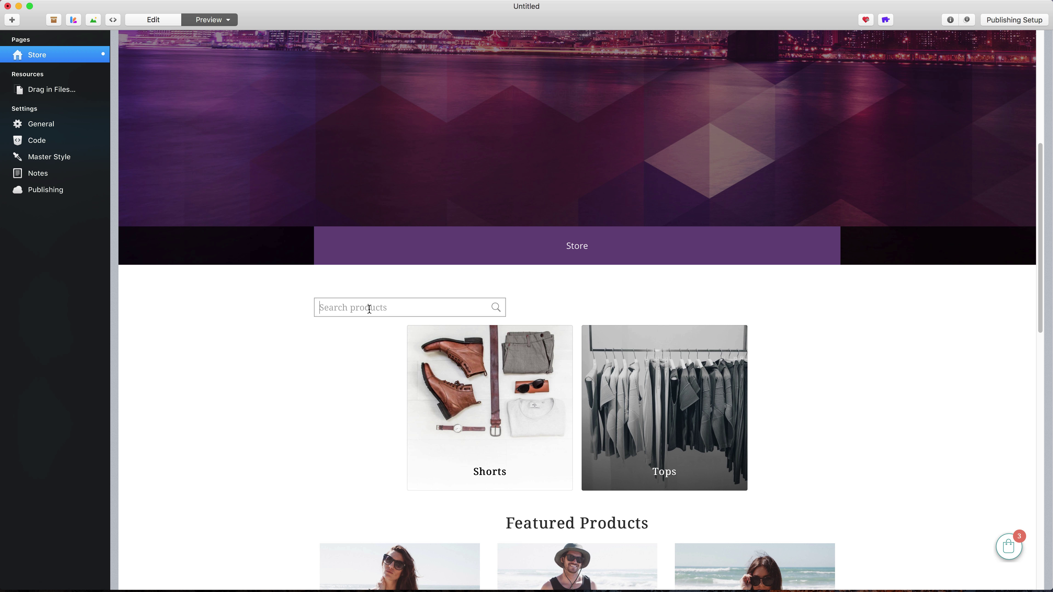
type("shorts")
key("Return")
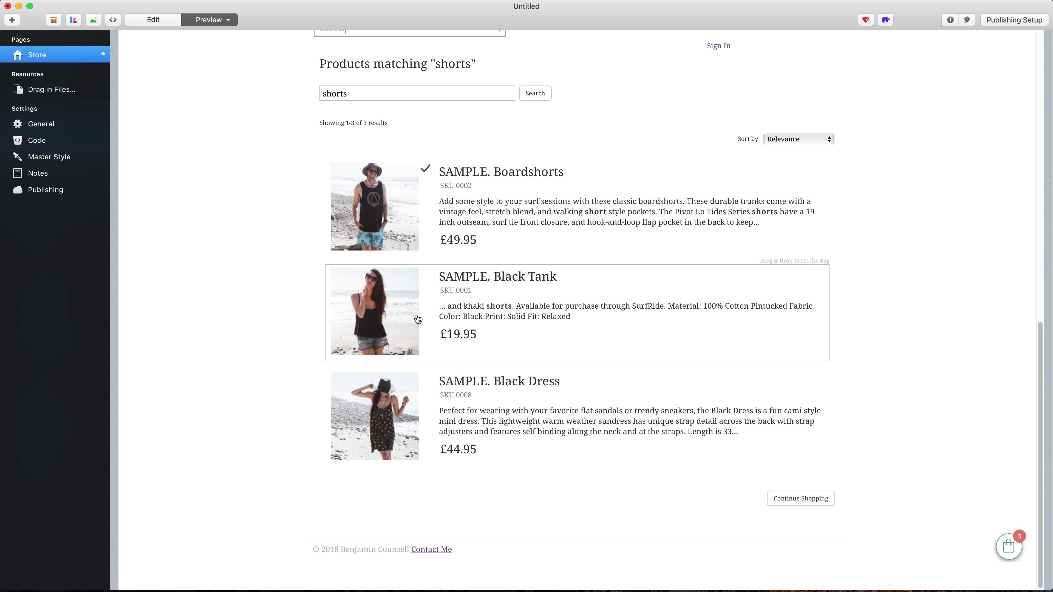
left_click(393, 94)
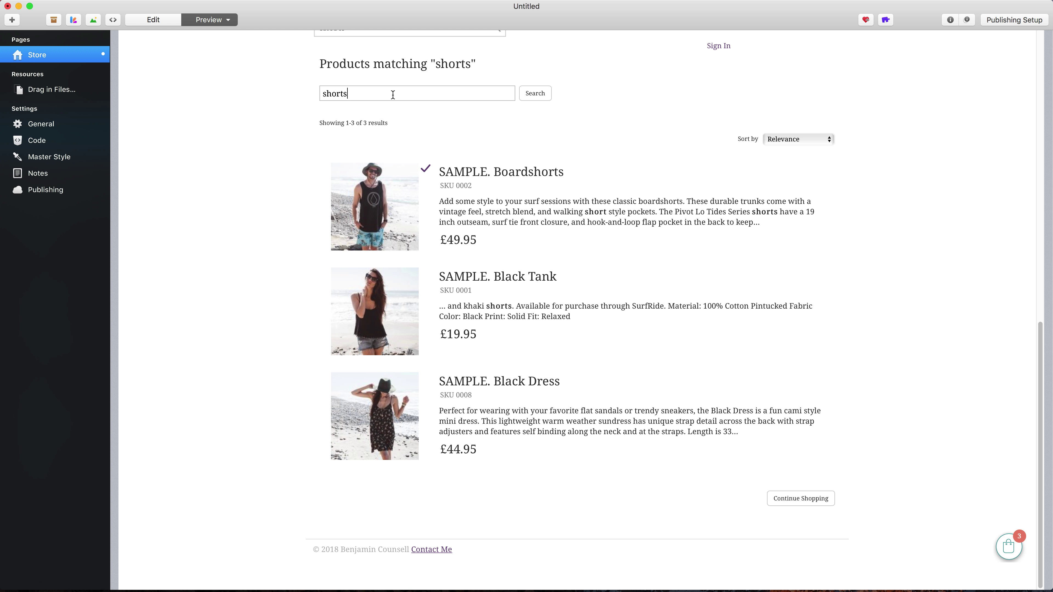
Enable the categories menu and open Tops in the preview, showing its three products.
key("super+r")
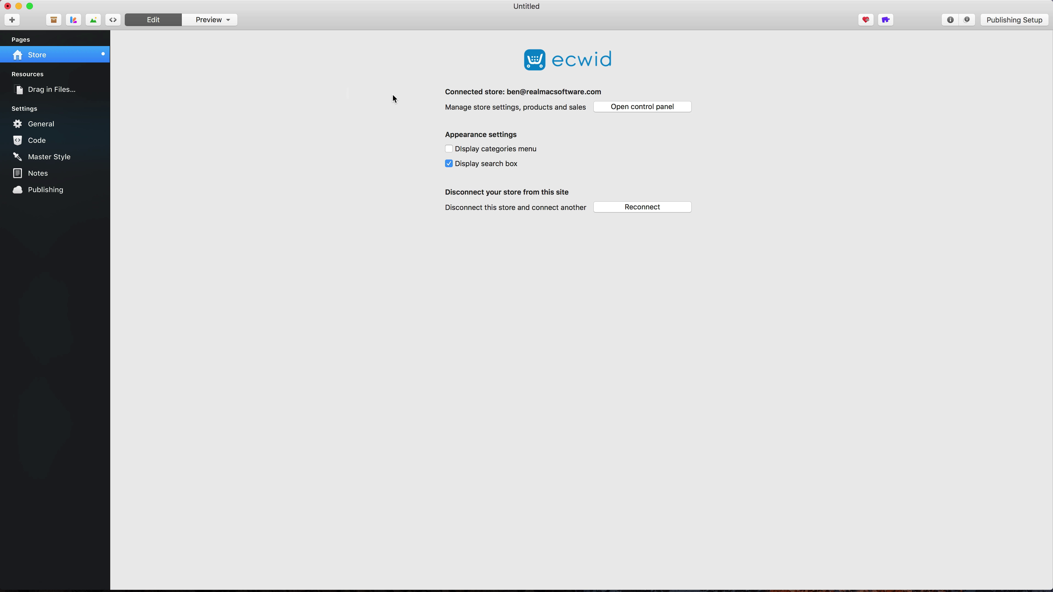
left_click(507, 149)
key("super+r")
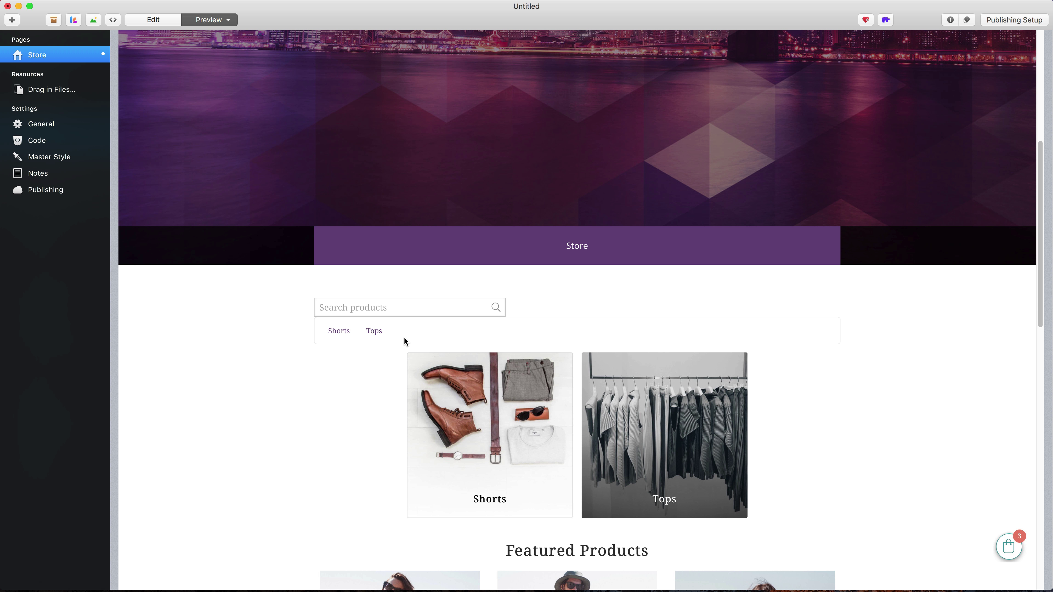
left_click(374, 331)
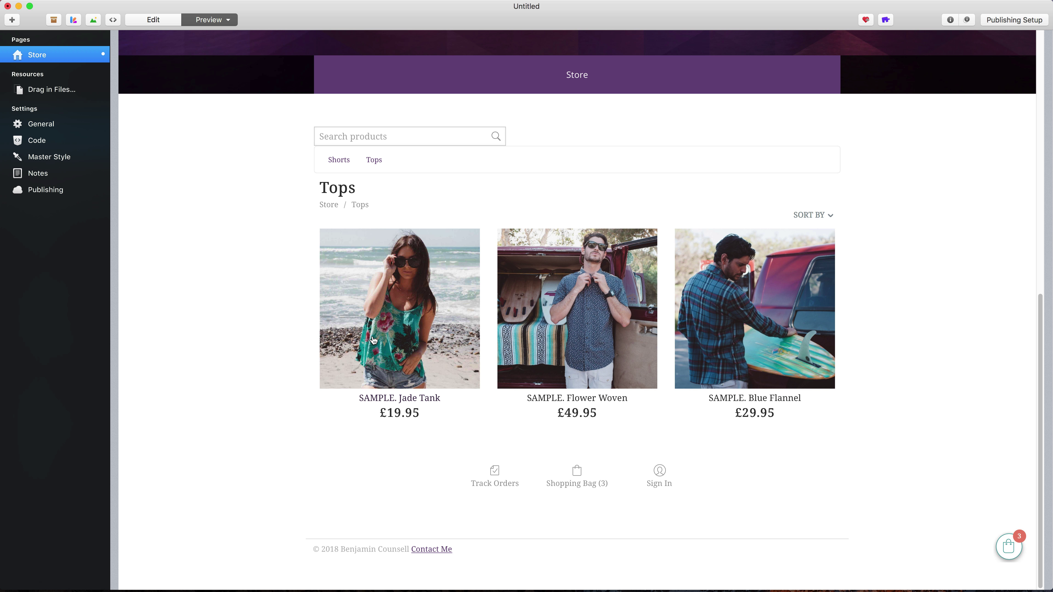
Switch the site theme from Tesla to Voyager and review the Shorts and Tops tiles above Featured Products.
left_click(73, 19)
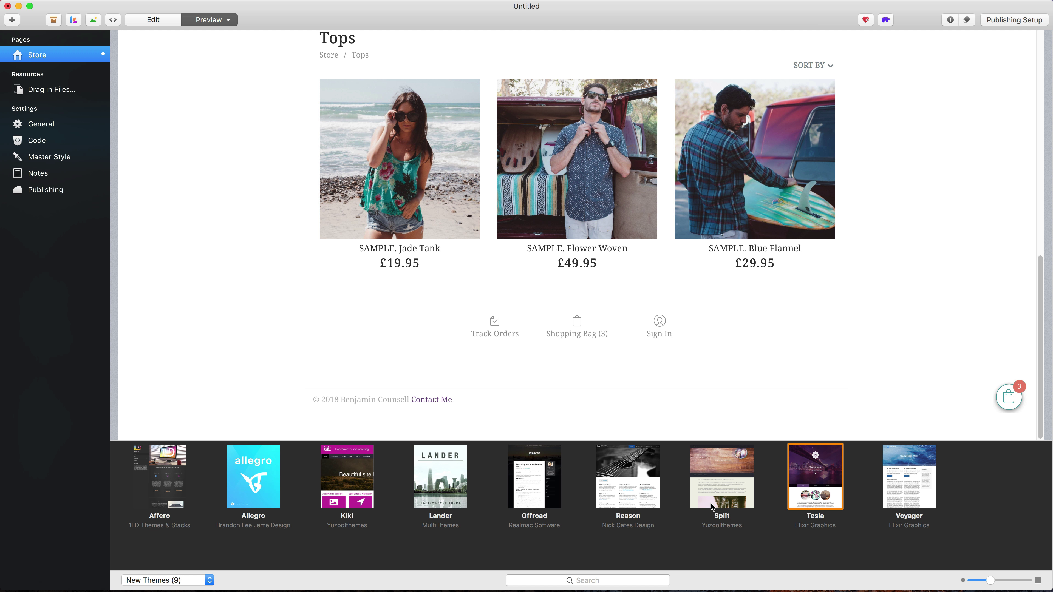
left_click(921, 489)
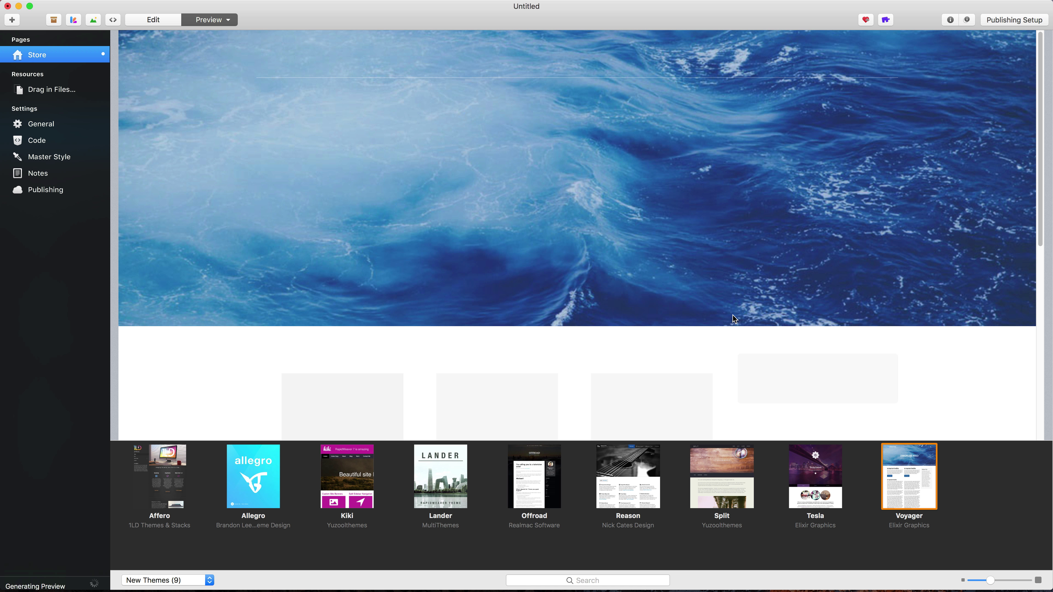
left_click(74, 19)
scroll(415, 285, "down", 5)
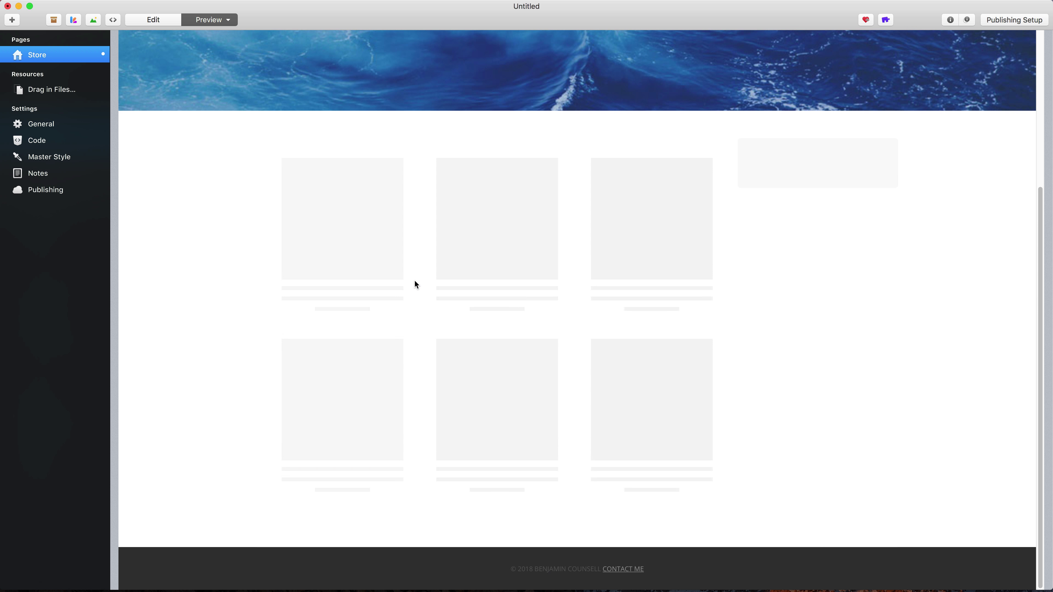
scroll(414, 291, "down", 12)
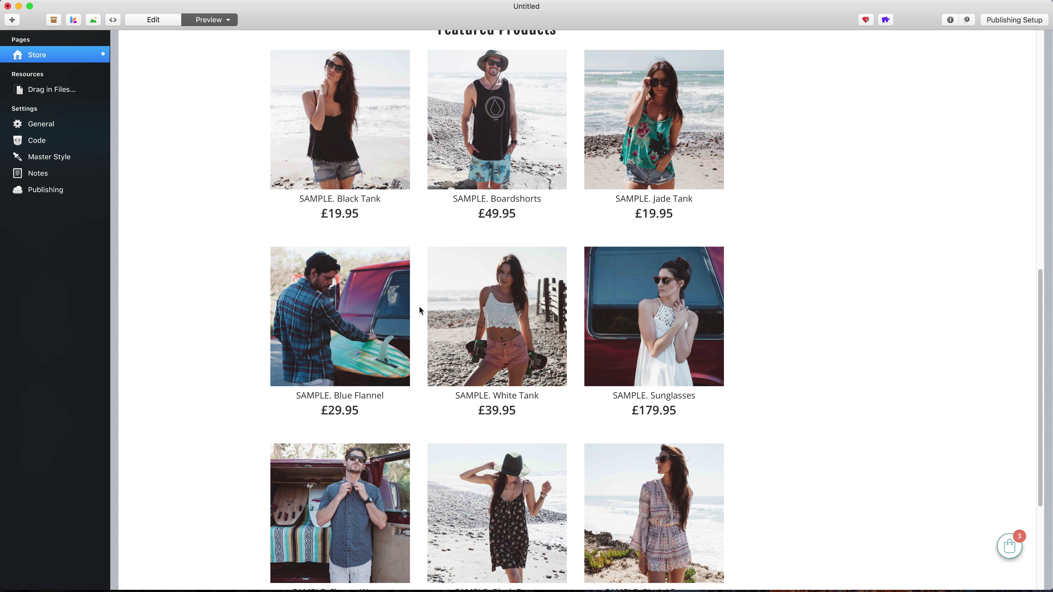
scroll(517, 333, "up", 5)
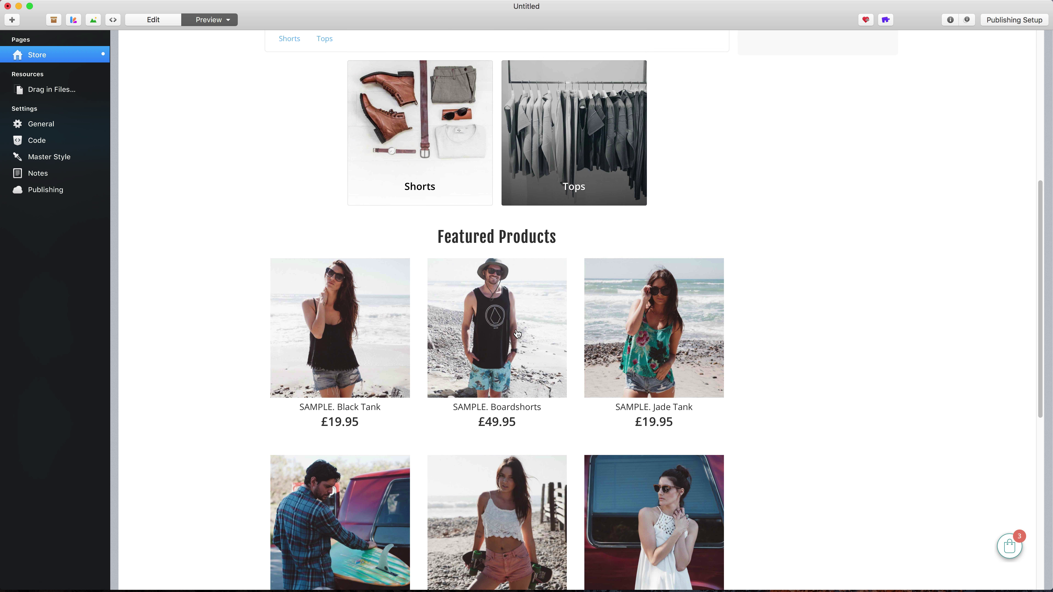
left_click(1010, 546)
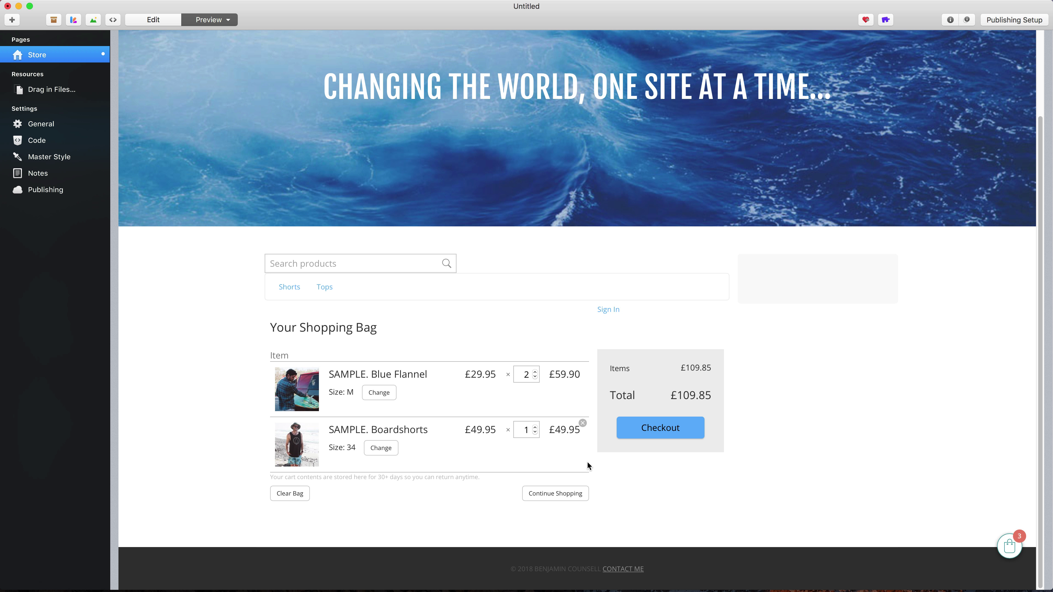